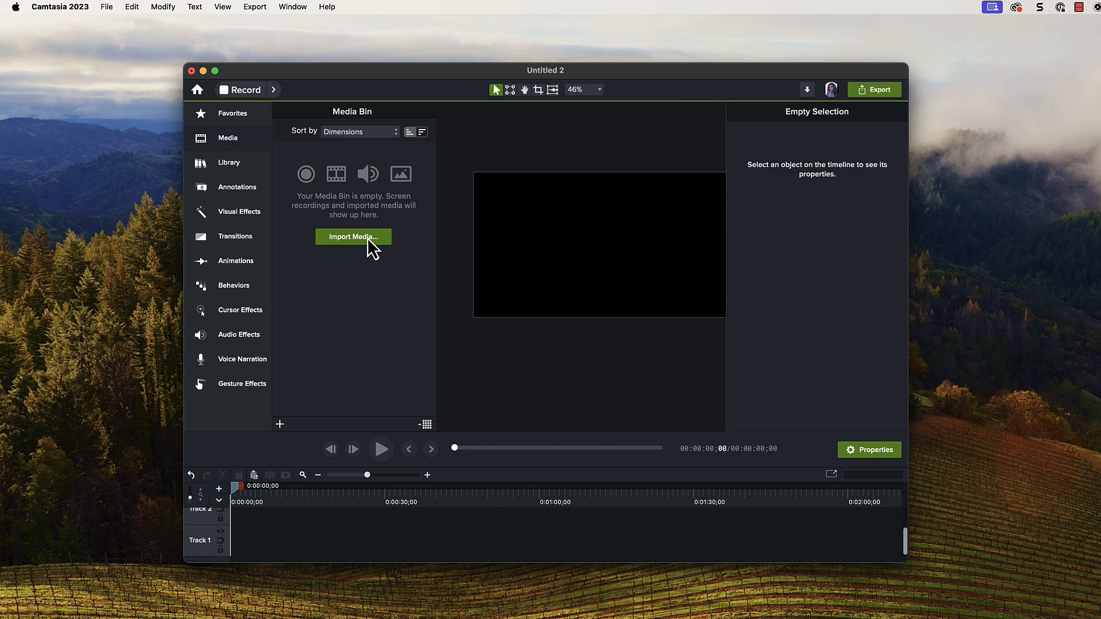
Step: Import clip 0ne.mov from the footage folder of week 79 b into the media bin
left_click(367, 238)
left_click(888, 319)
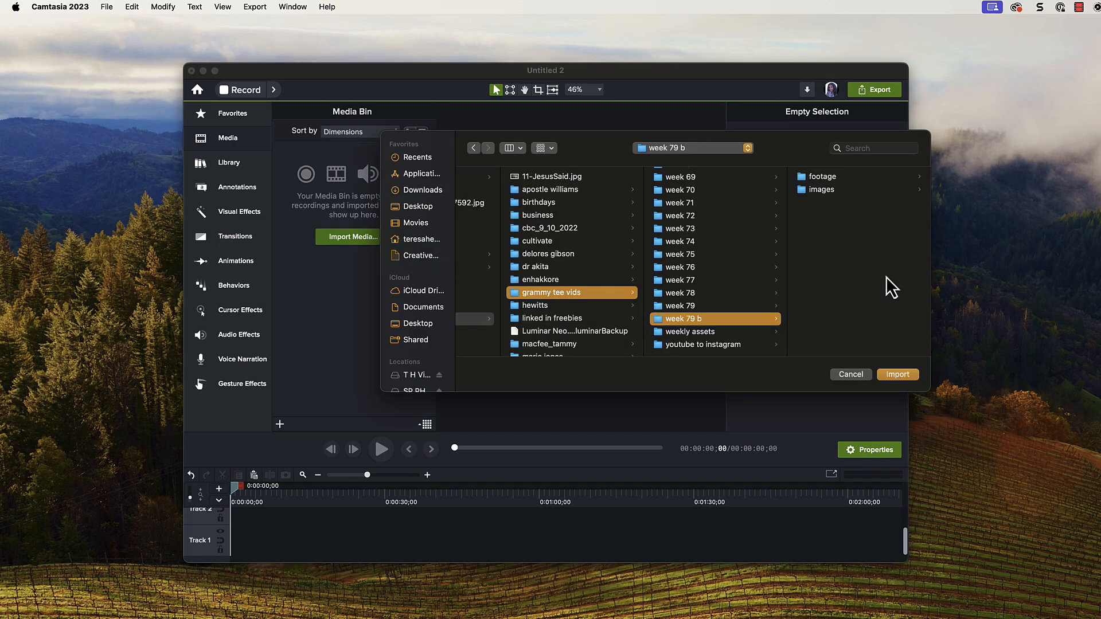
left_click(836, 177)
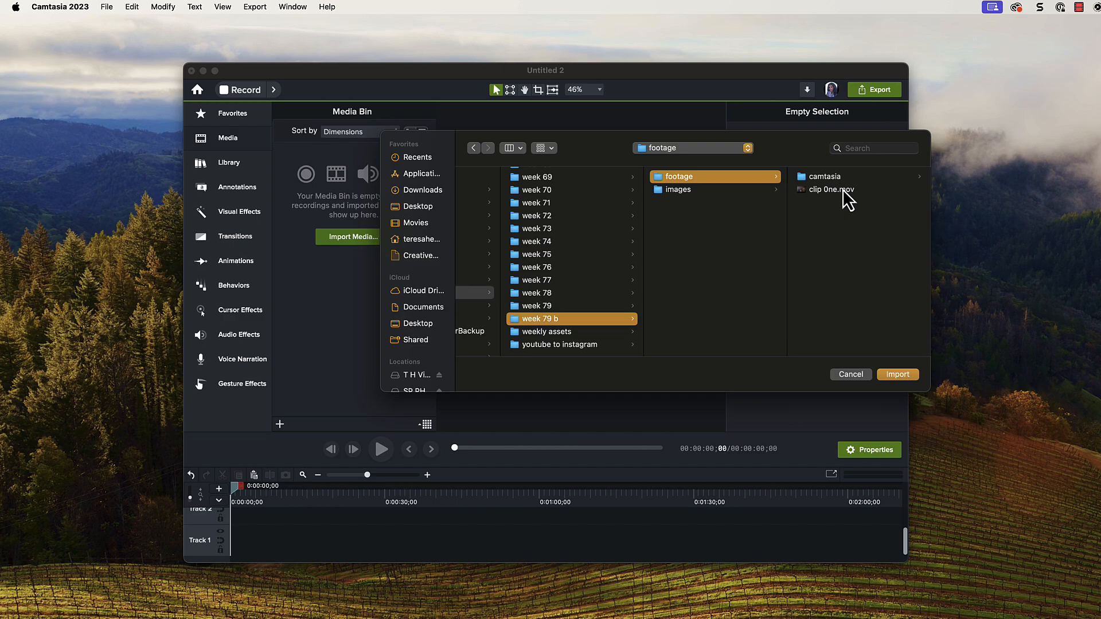
left_click(843, 191)
left_click(899, 375)
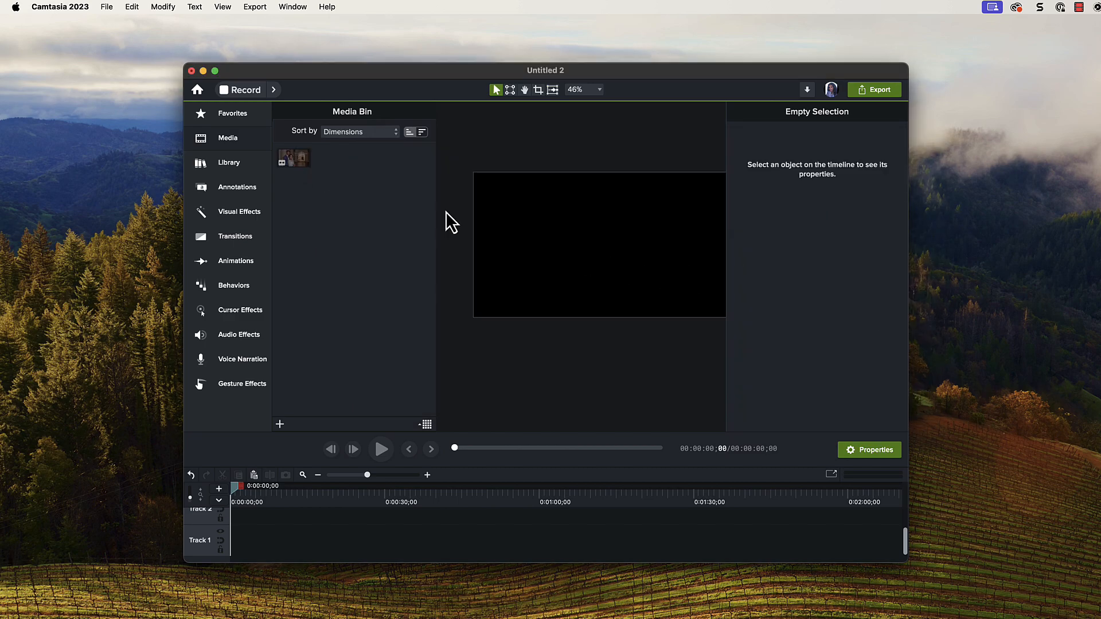
Step: Import Untitled design.jpg from the images folder of week 79 b into the media bin
left_click(280, 424)
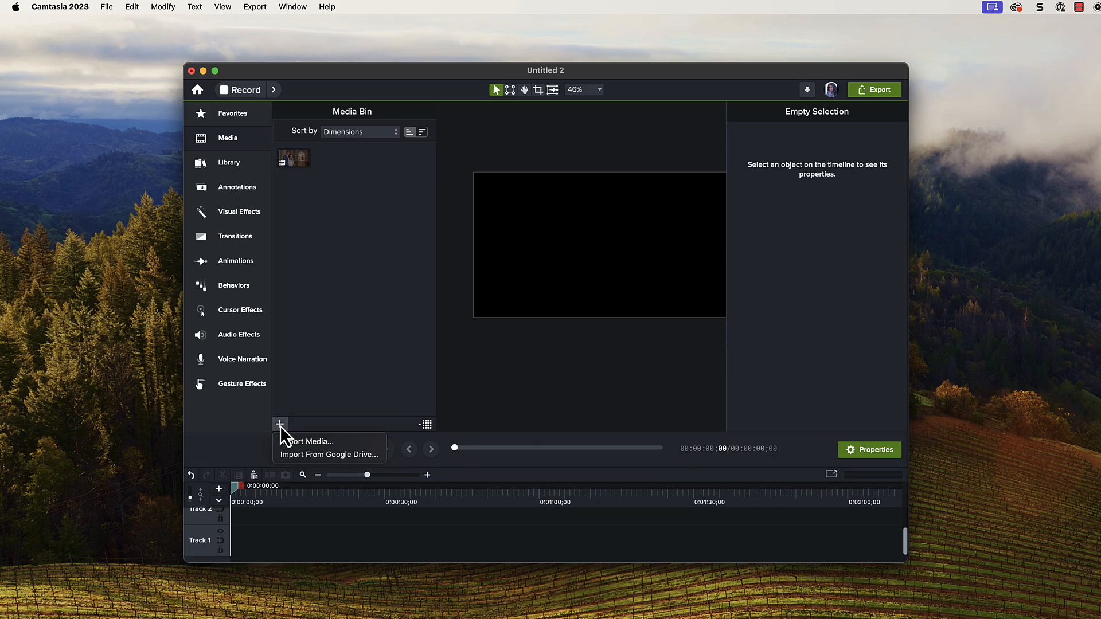
left_click(308, 442)
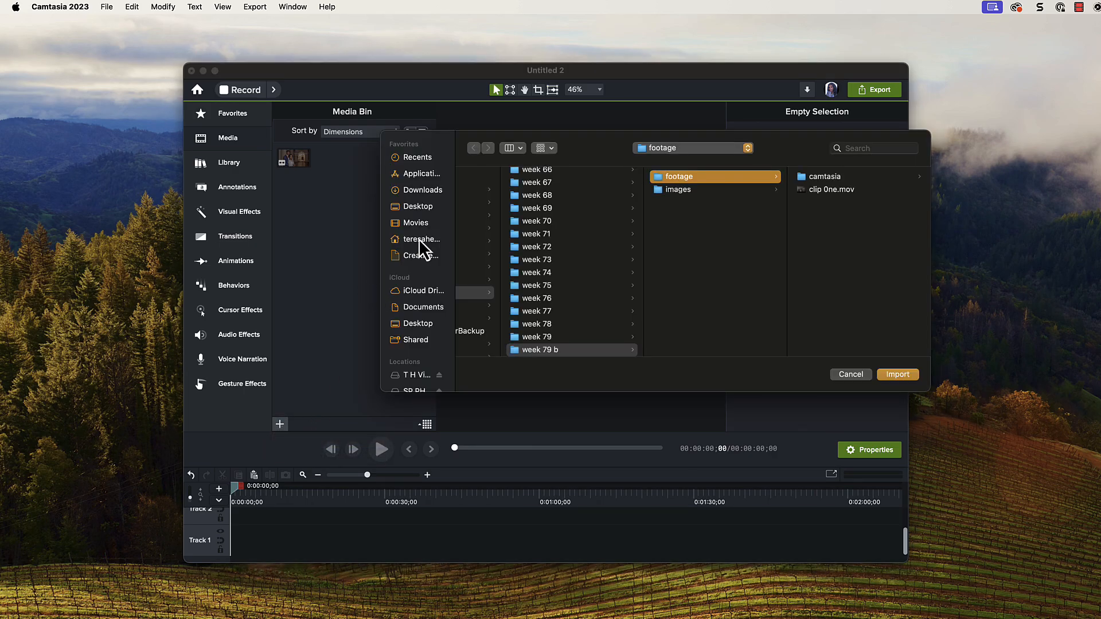
left_click(696, 190)
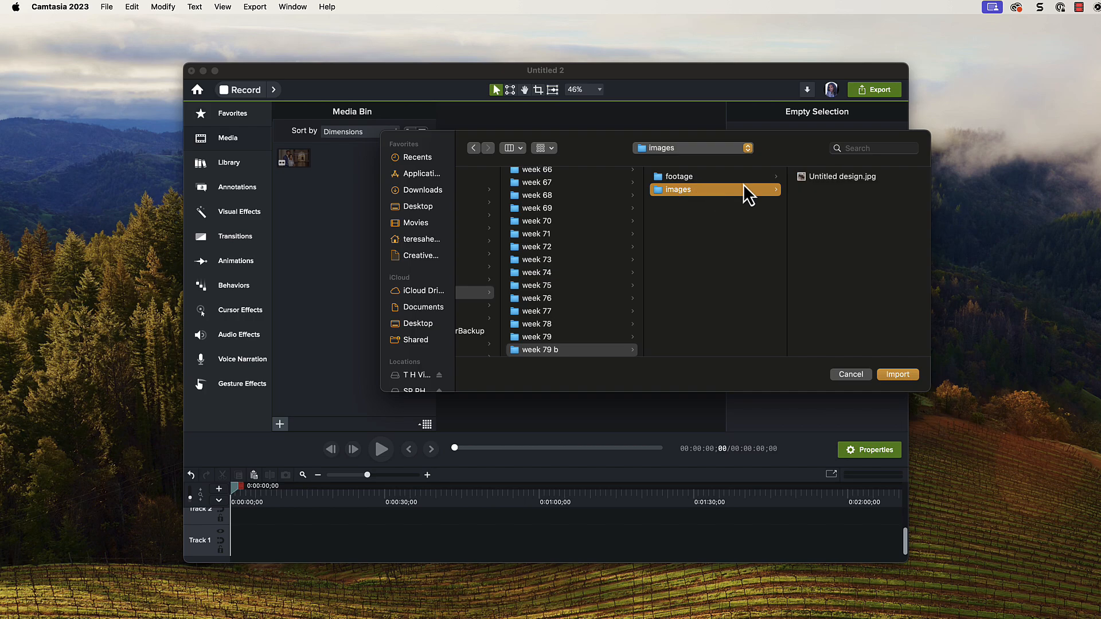
left_click(827, 176)
left_click(896, 376)
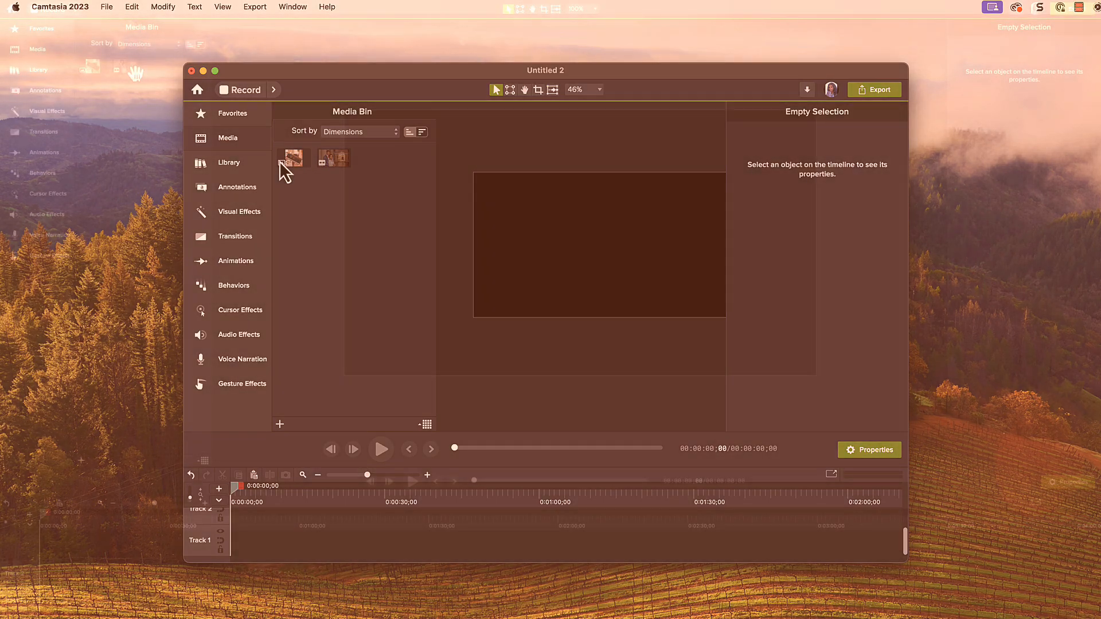
Step: Place the clip 0ne video on Track 2 at the start of the timeline and enlarge the timeline scale
left_click_drag(136, 73, 51, 572)
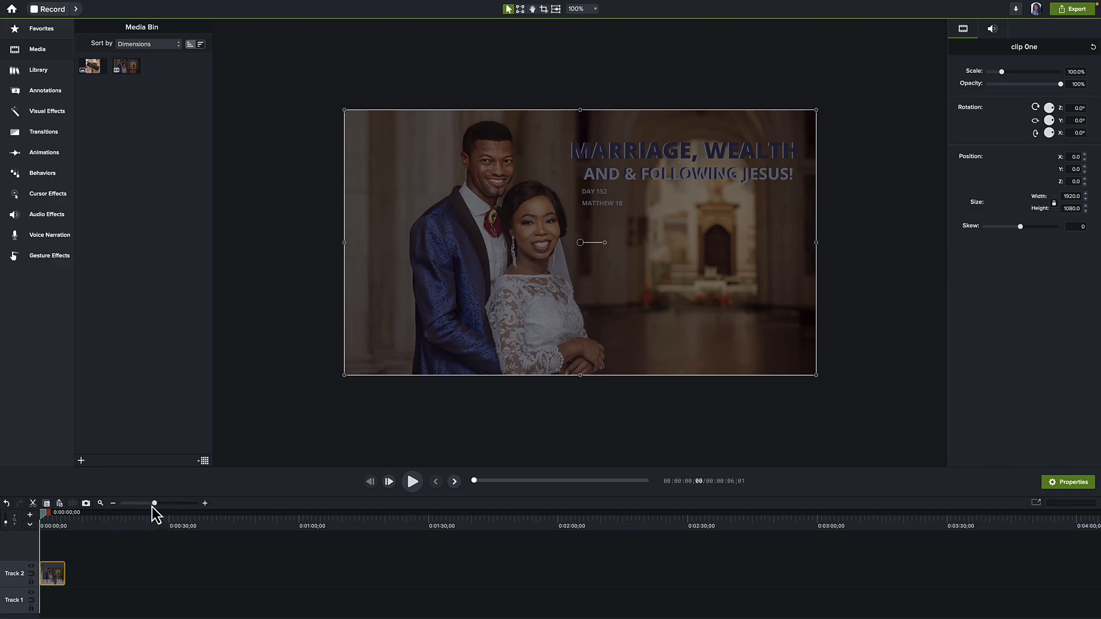
left_click_drag(153, 506, 170, 508)
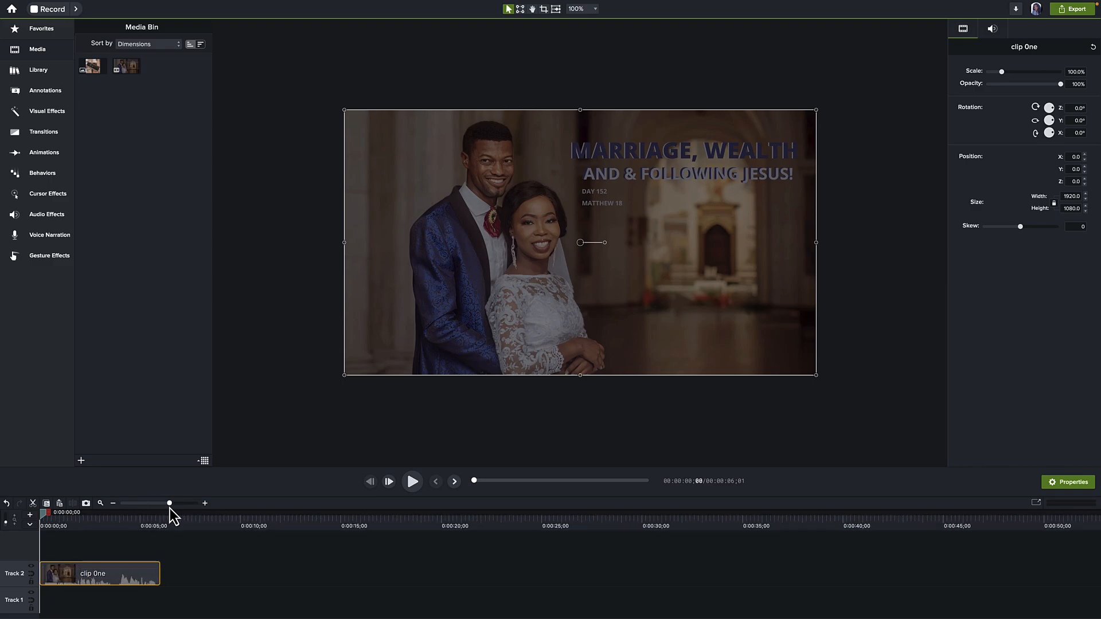
left_click_drag(170, 508, 173, 509)
left_click(250, 552)
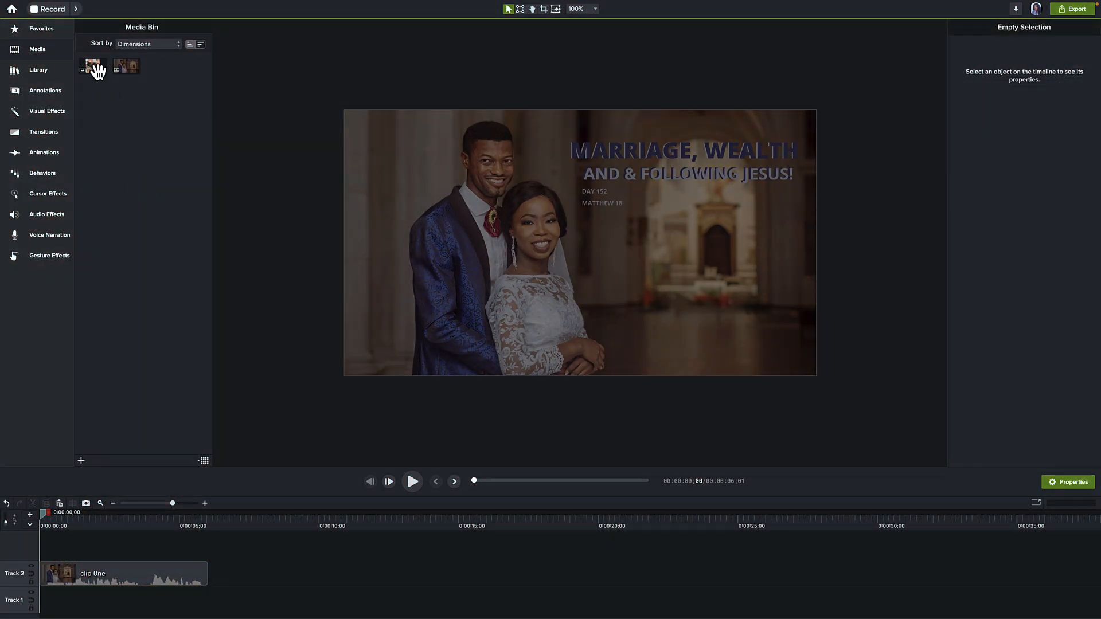
Step: Place the Untitled design image on Track 3 above the video and extend it to the end of clip 0ne
left_click_drag(98, 70, 90, 546)
left_click_drag(176, 547, 206, 550)
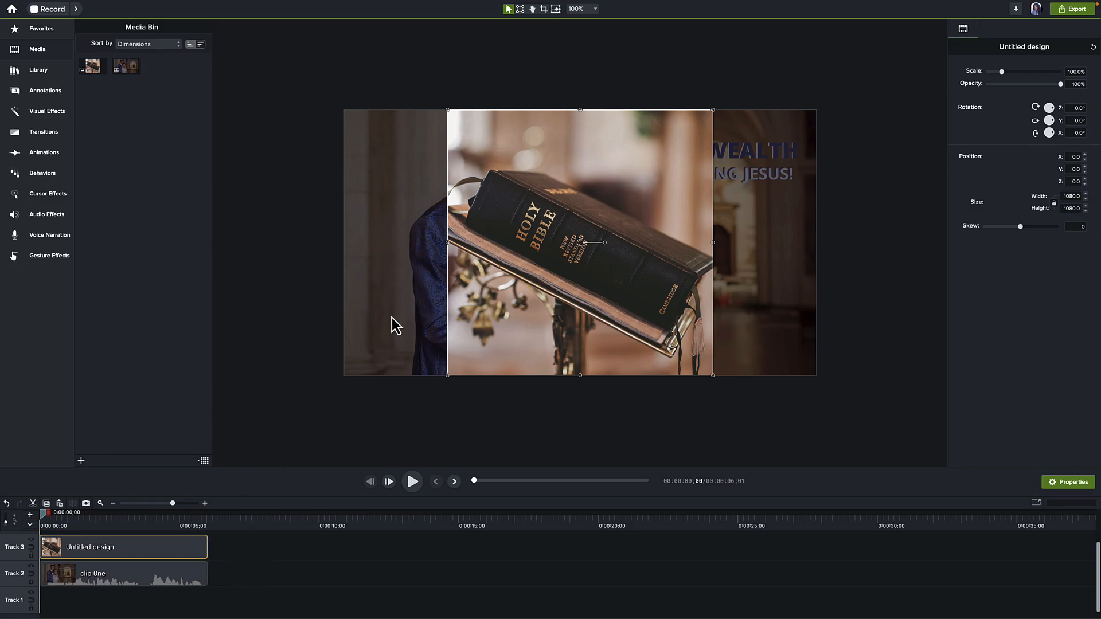
left_click(570, 422)
Step: Apply the Mask visual effect to the Untitled design image and keep its shape as Oval
left_click(148, 556)
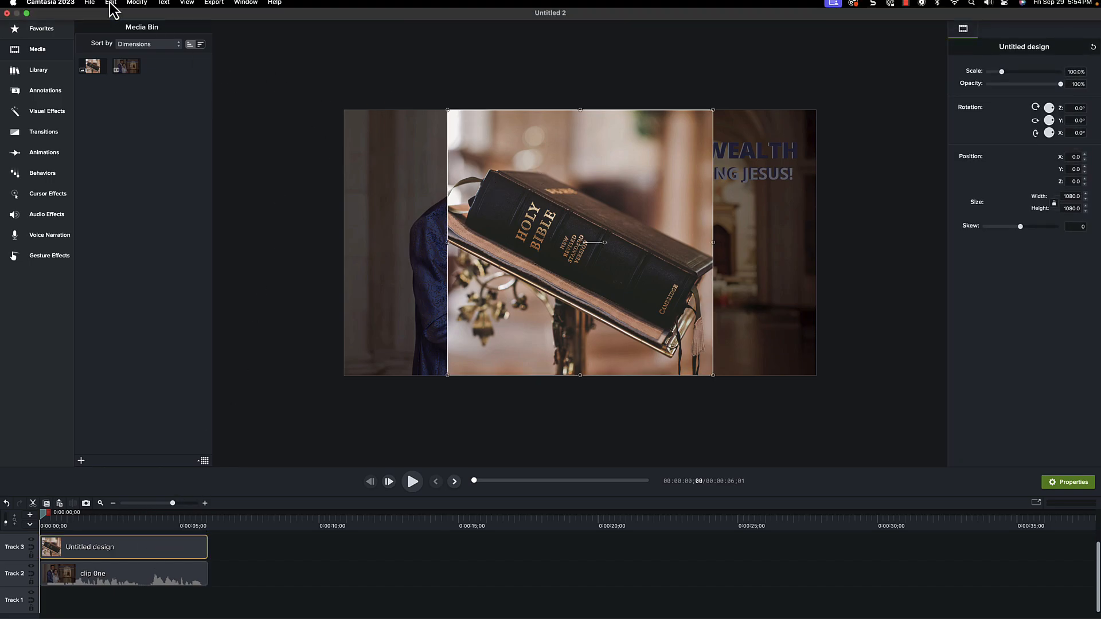
left_click(138, 6)
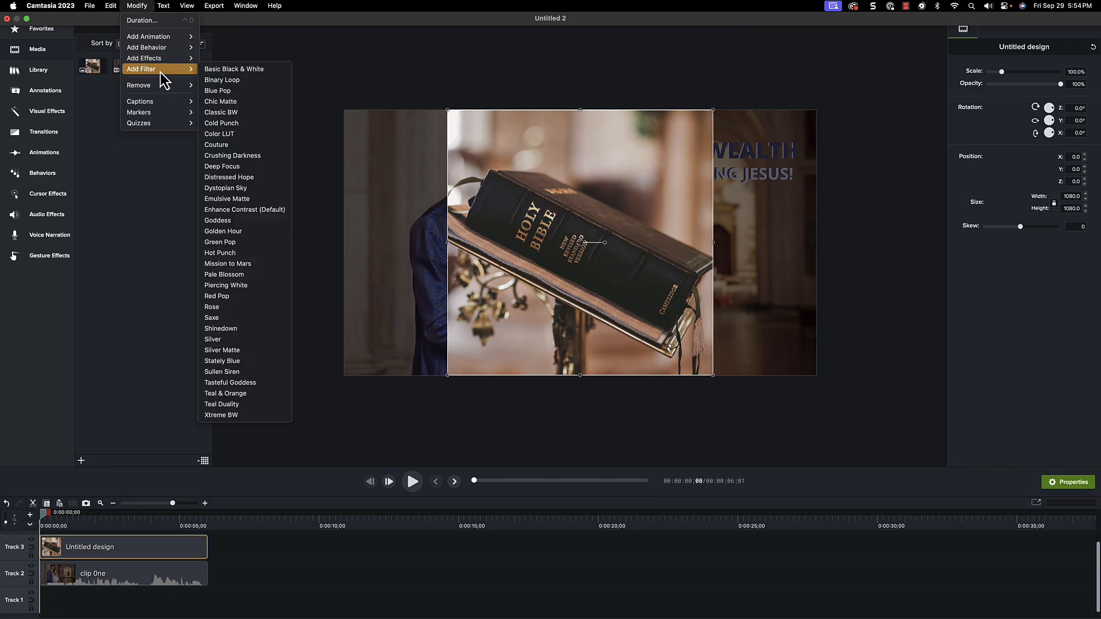
mouse_move(158, 52)
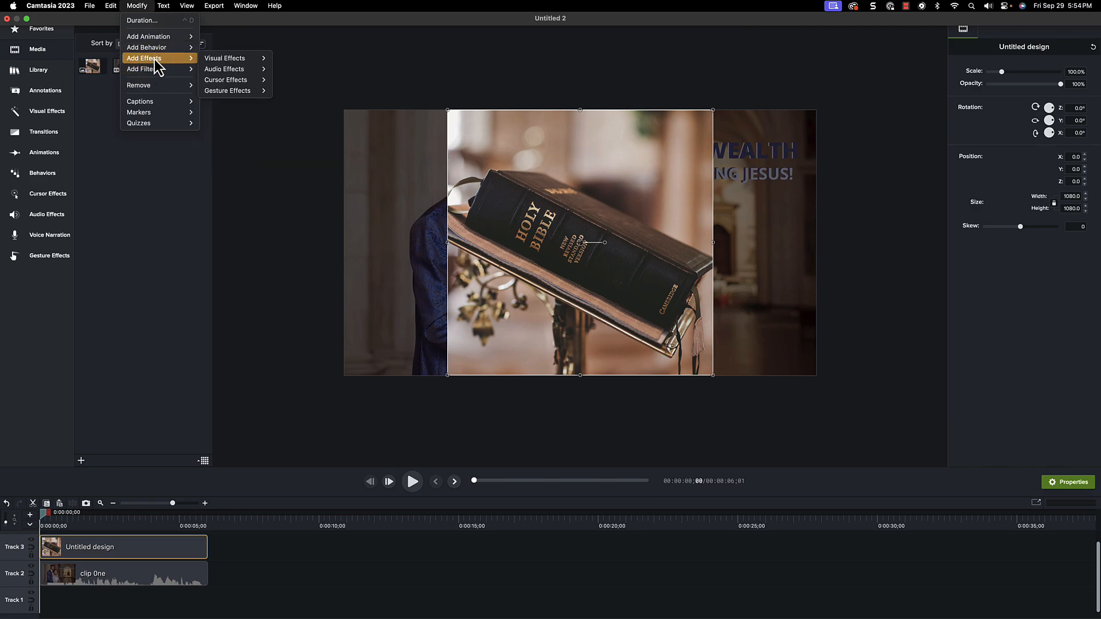
mouse_move(241, 59)
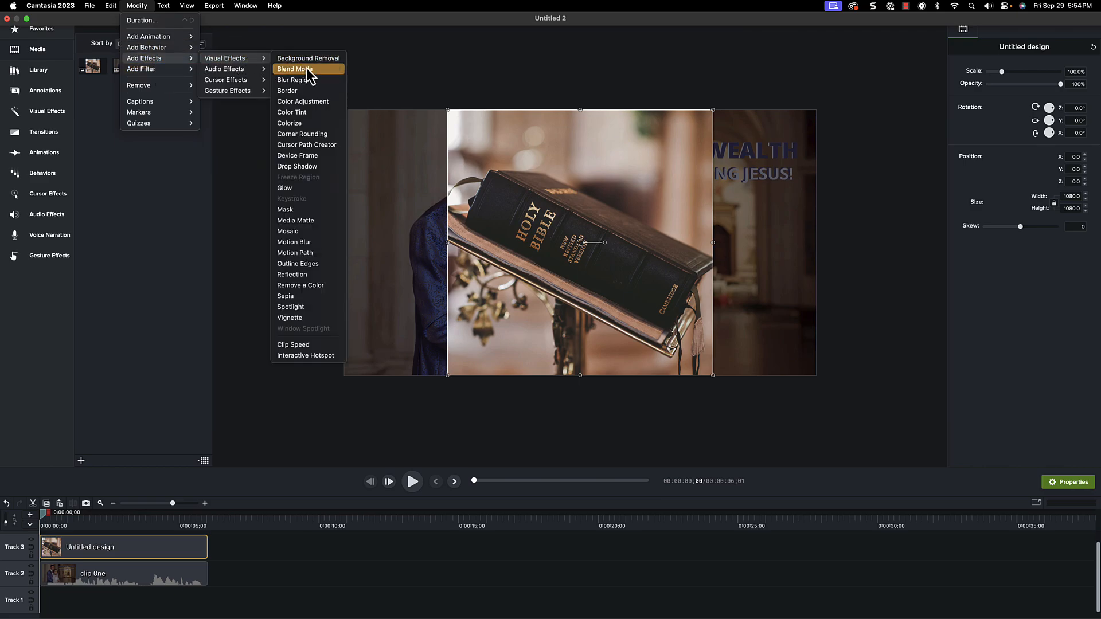
left_click(310, 210)
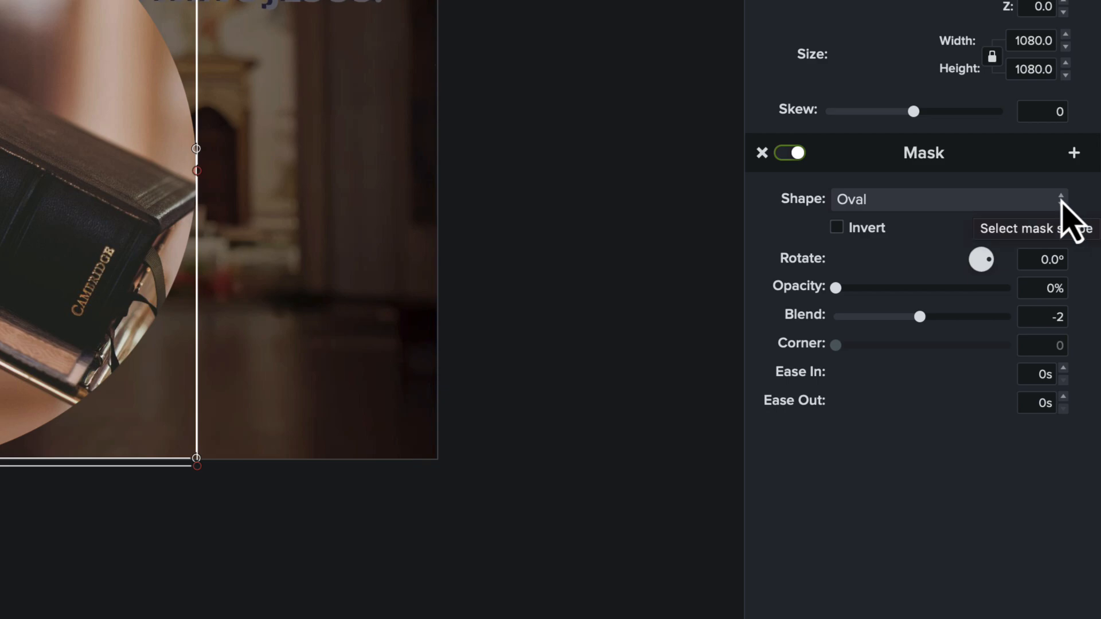
left_click(913, 201)
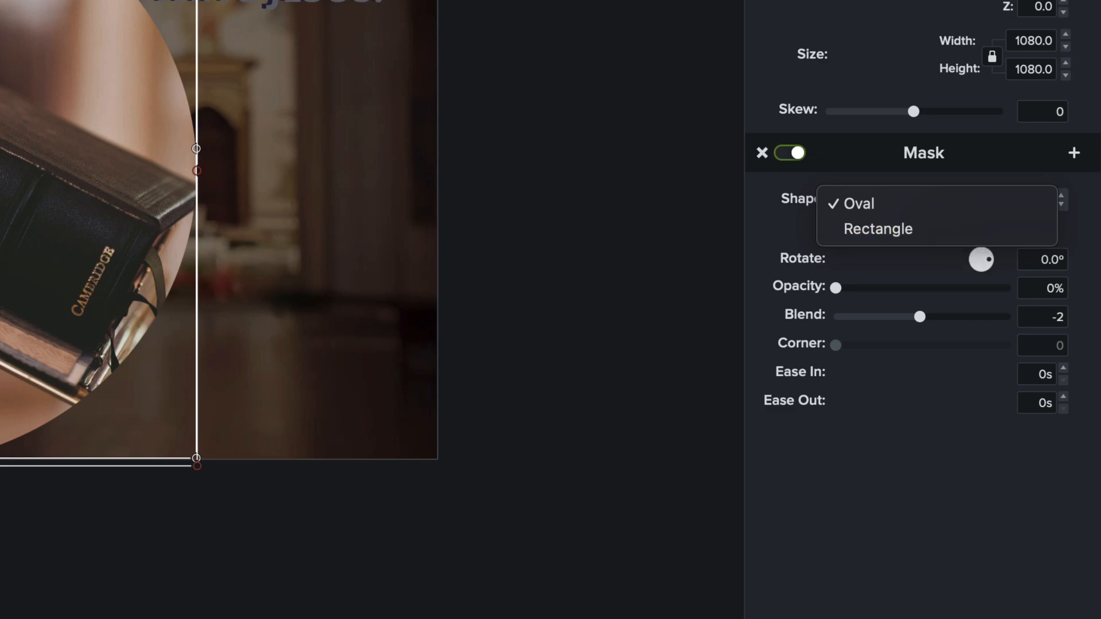
left_click(378, 367)
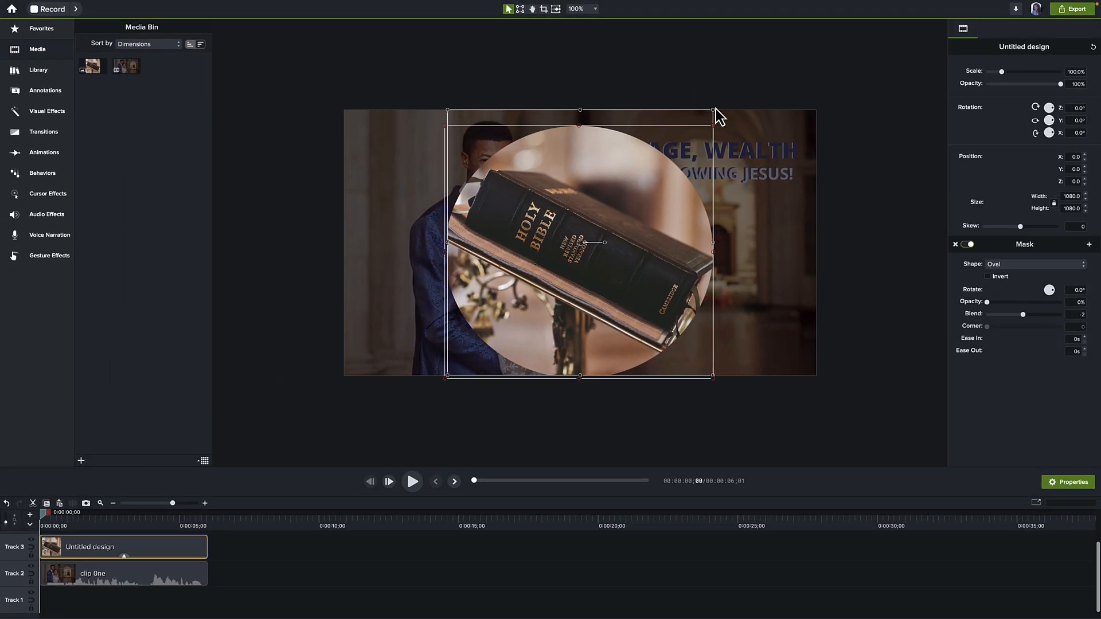
Step: Shrink the masked Bible image to a small circle and place it near the lower-left corner of the video frame
left_click_drag(715, 112, 562, 274)
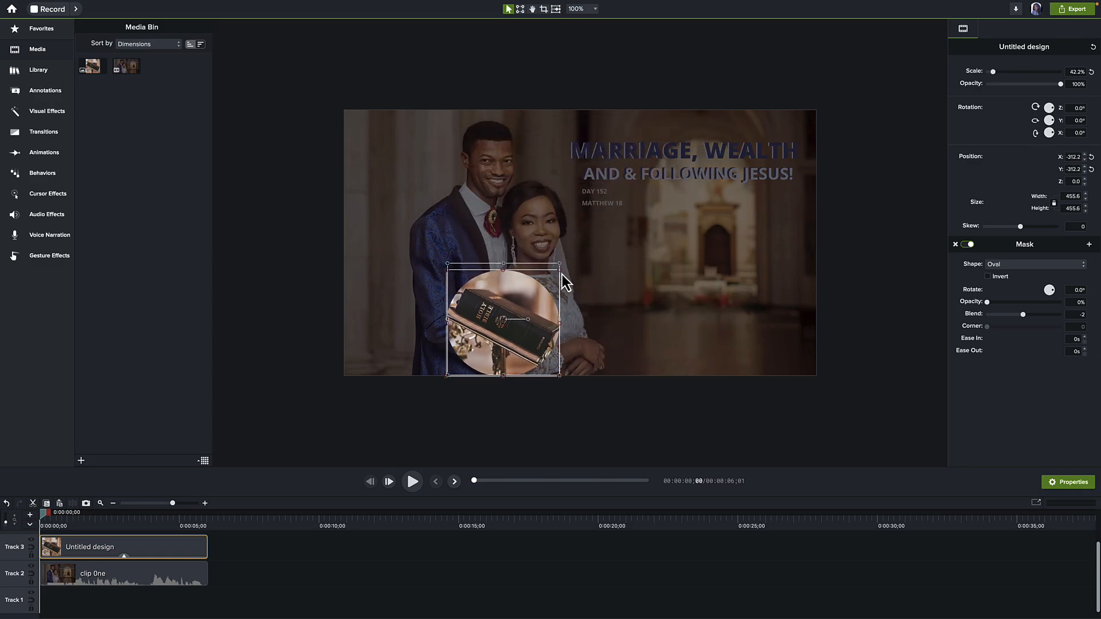
left_click_drag(545, 320, 442, 323)
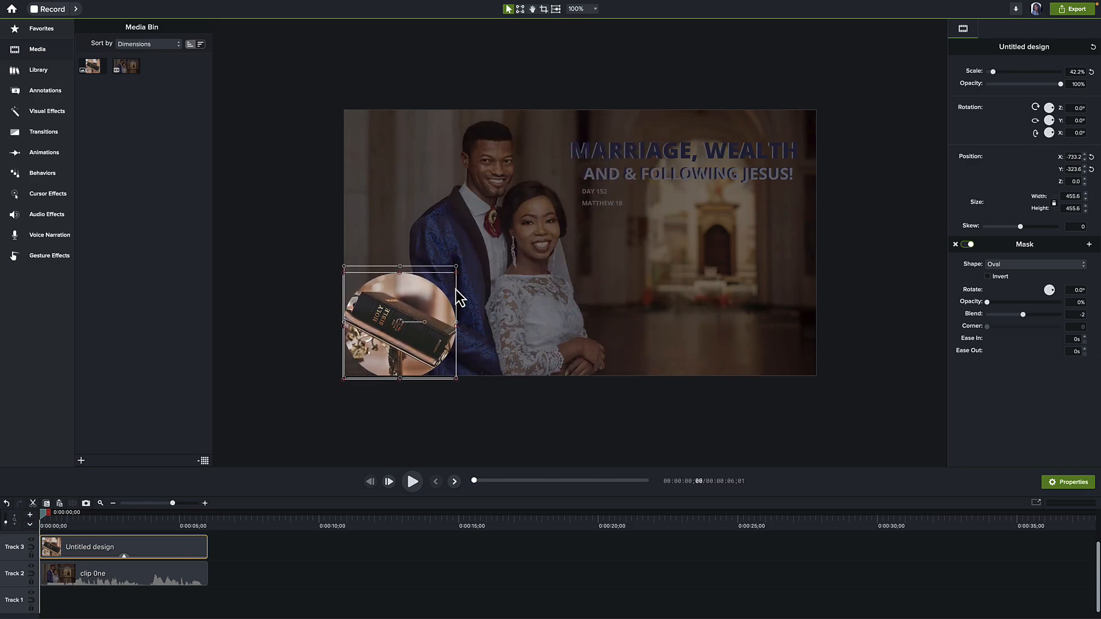
left_click_drag(456, 267, 390, 332)
left_click_drag(369, 374, 384, 365)
left_click_drag(410, 318, 403, 325)
left_click_drag(380, 359, 397, 367)
left_click(451, 440)
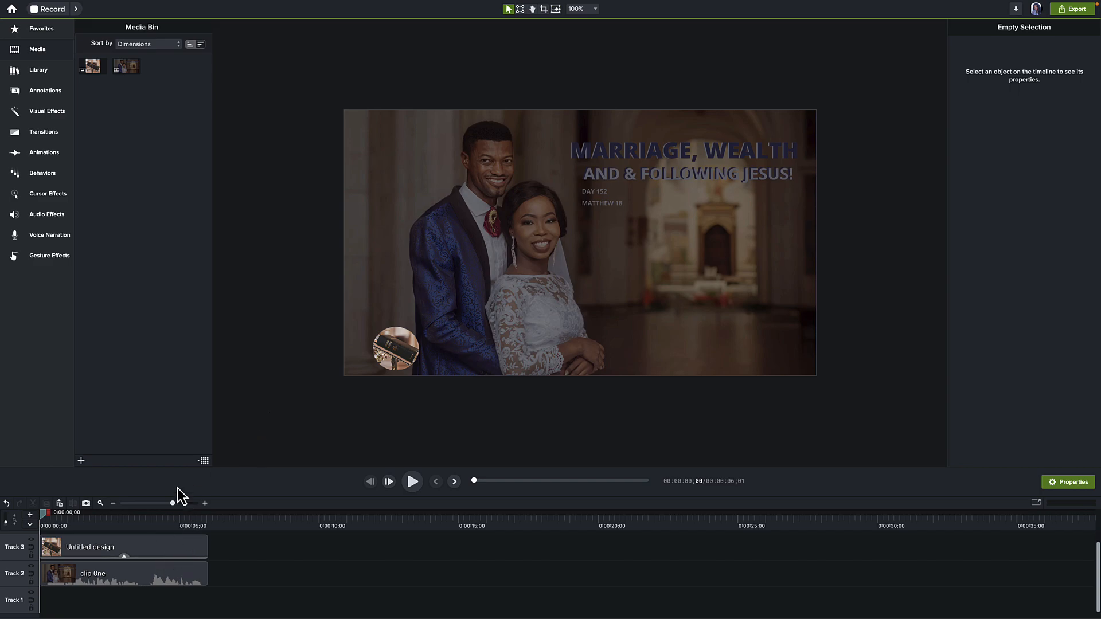
Step: Add a plain text callout beside the circular image reading "365 Day Bible Challenge"
left_click(46, 93)
mouse_move(167, 105)
left_mouse_down()
mouse_move(291, 189)
mouse_move(440, 374)
mouse_move(438, 355)
mouse_move(476, 363)
mouse_move(460, 361)
left_mouse_up()
double_click(462, 360)
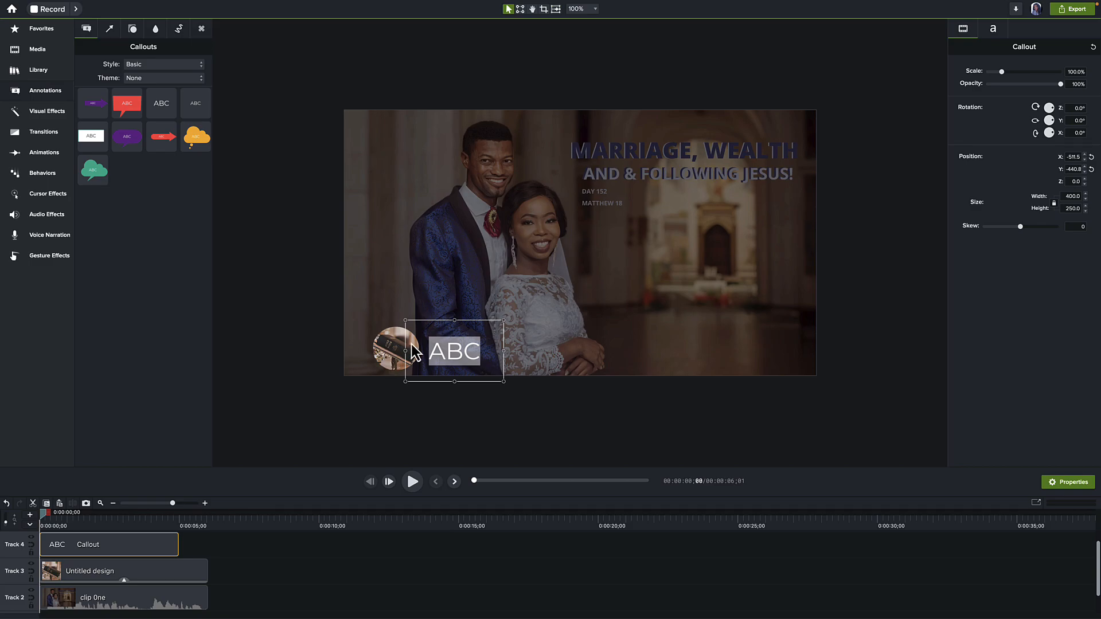
type("365 Day Bible Challenge")
Step: Format the callout text in Lato Heavy with left alignment and adjust its font size
left_click(995, 30)
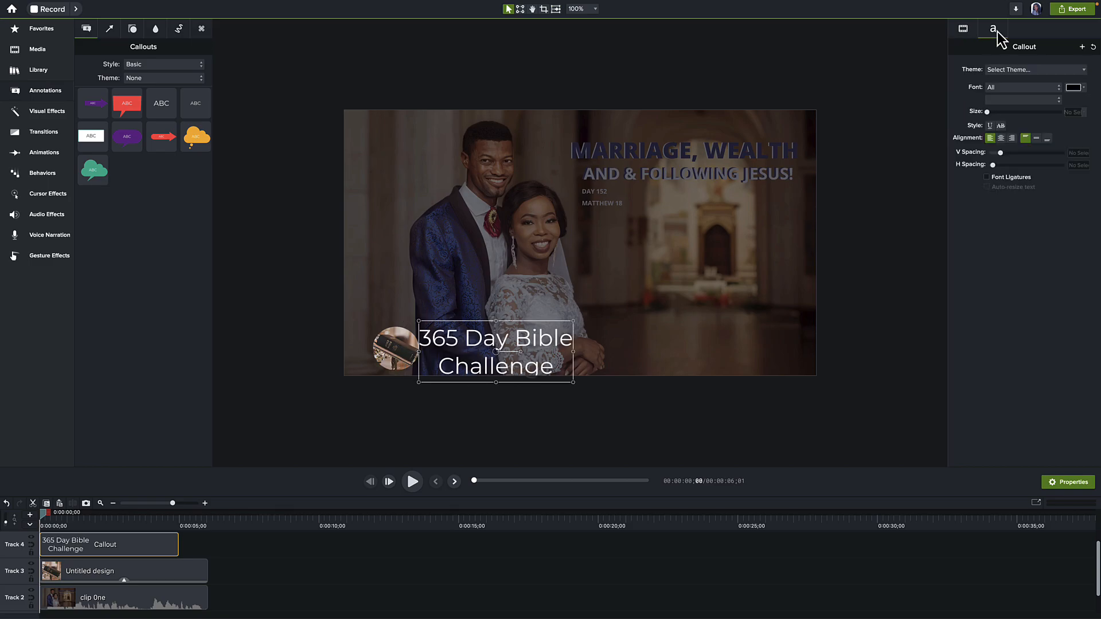
left_click(1038, 89)
left_click(991, 100)
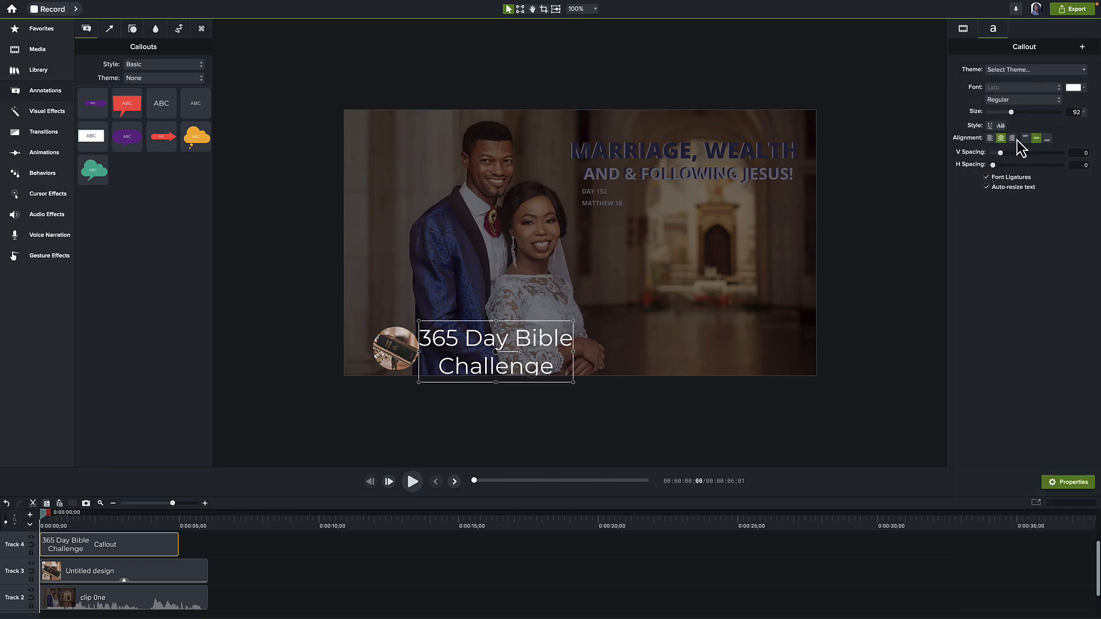
left_click(1018, 100)
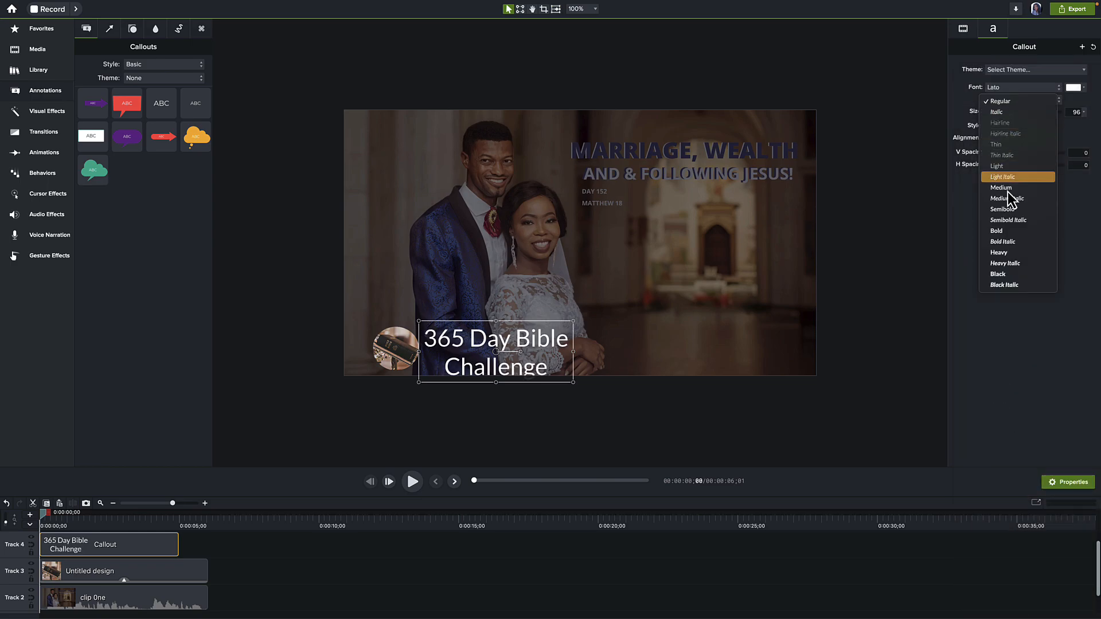
left_click(1002, 252)
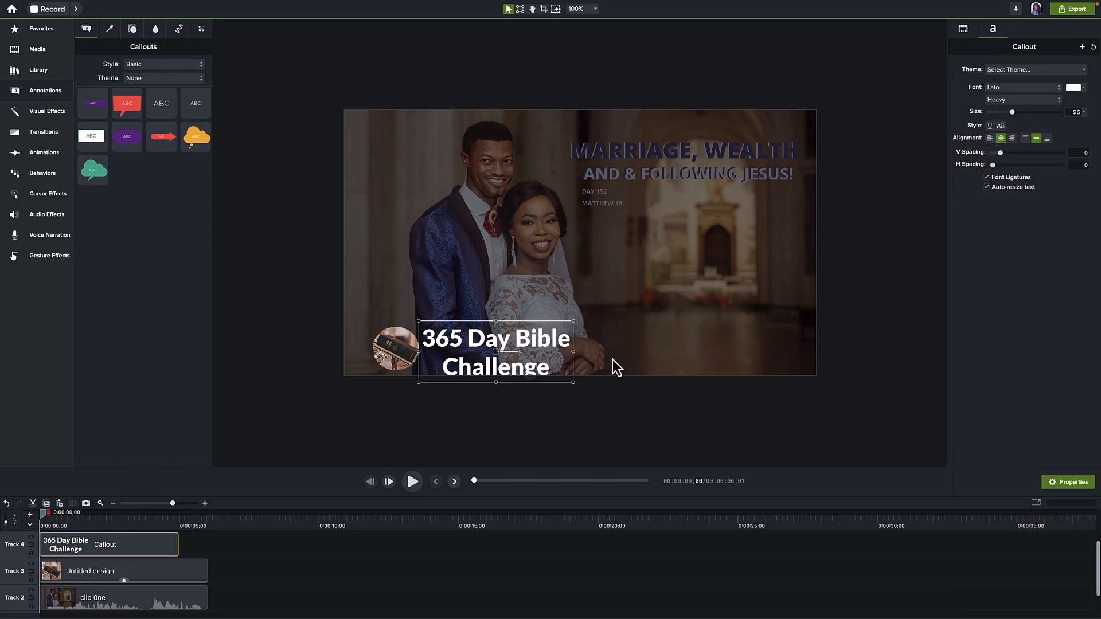
left_click(990, 139)
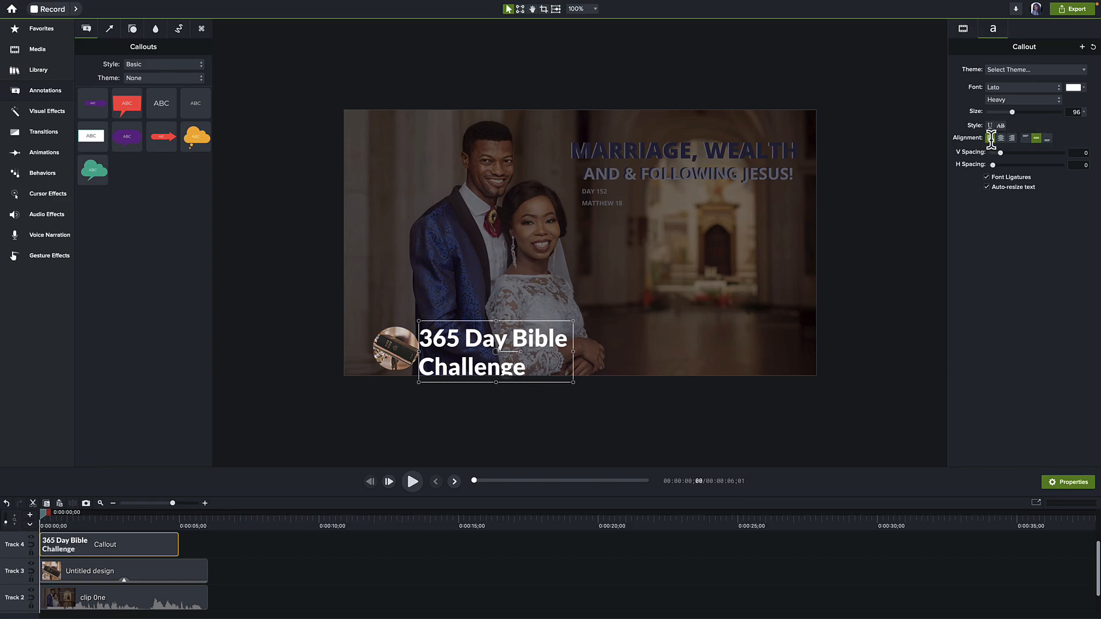
left_click(1010, 113)
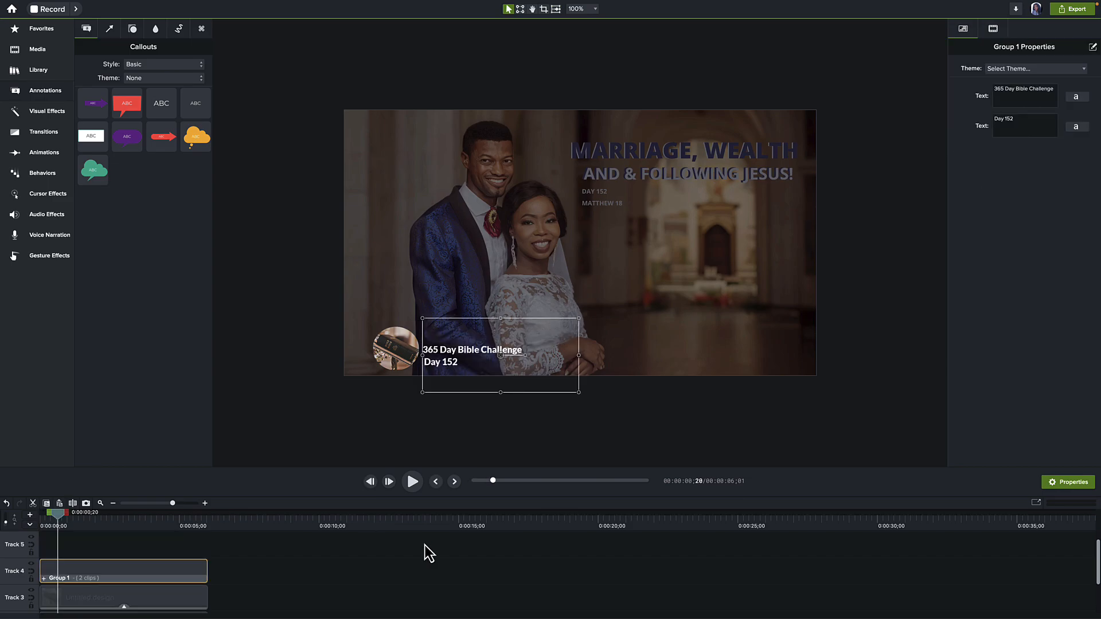
Step: Move the grouped text callouts slightly down beside the circular image
left_click(467, 555)
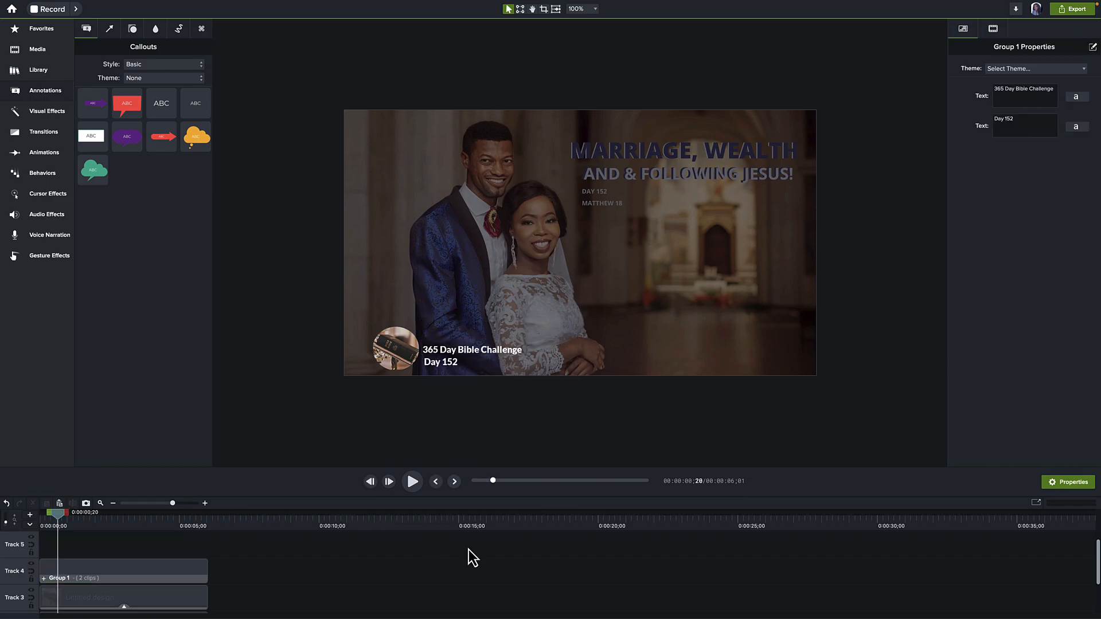
left_click_drag(458, 349, 460, 355)
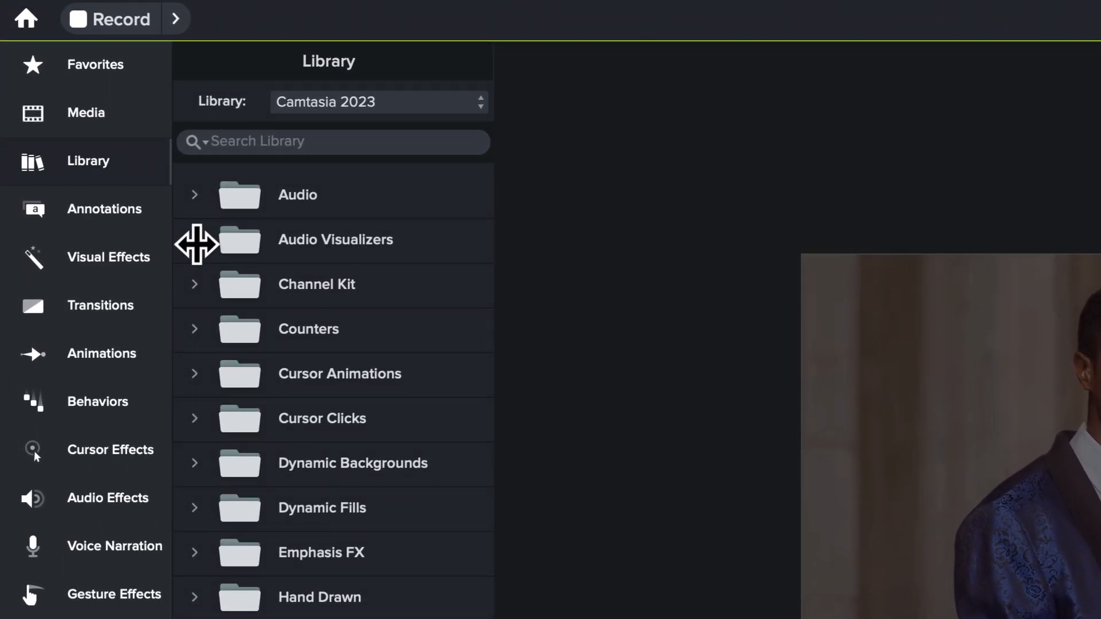
Step: Add the Audio Bars visualizer from the library to Track 5 and align it with the start of the timeline
left_click(195, 240)
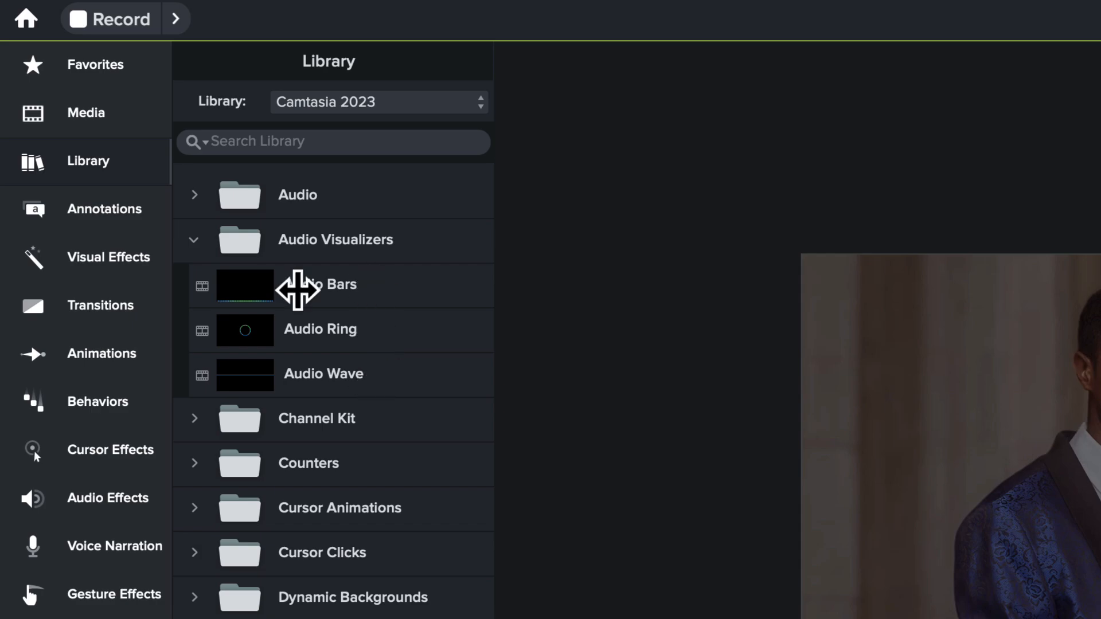
left_click(339, 285)
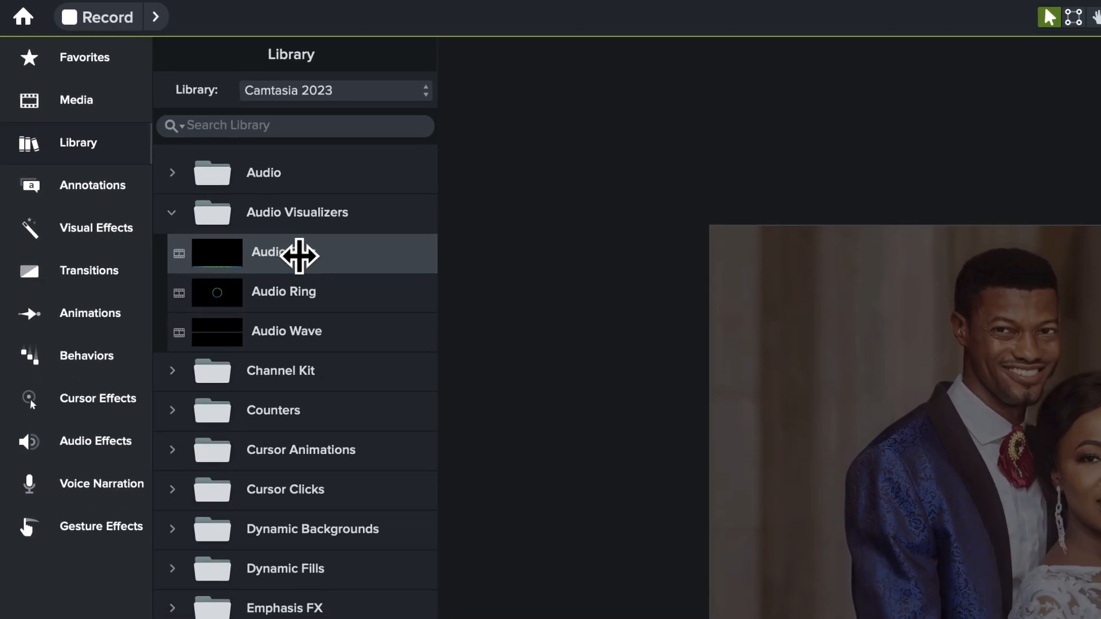
left_click_drag(339, 285, 360, 618)
left_click_drag(154, 553, 124, 548)
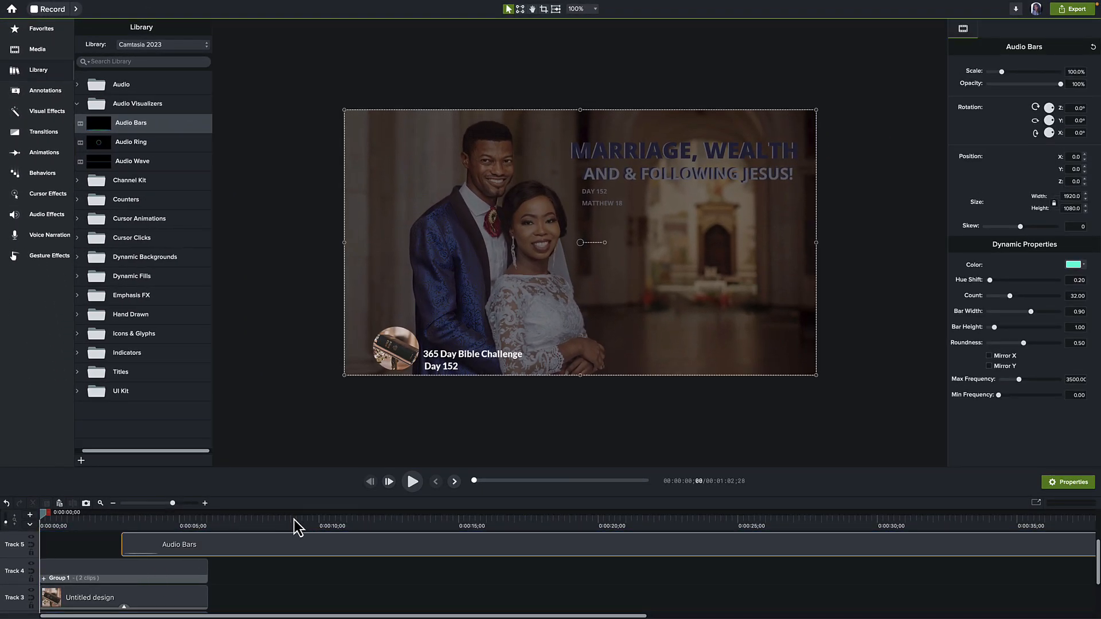
left_click_drag(332, 543, 263, 542)
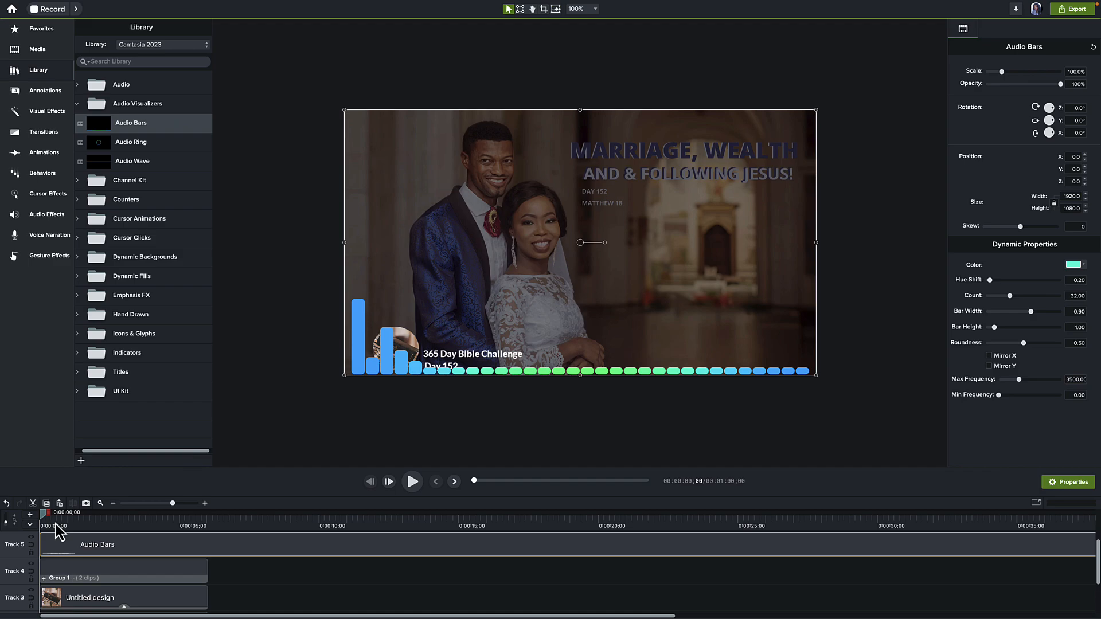
Step: Split the Audio Bars clip where the Track 4 and Track 3 clips end and delete the excess part
left_click_drag(46, 519, 212, 529)
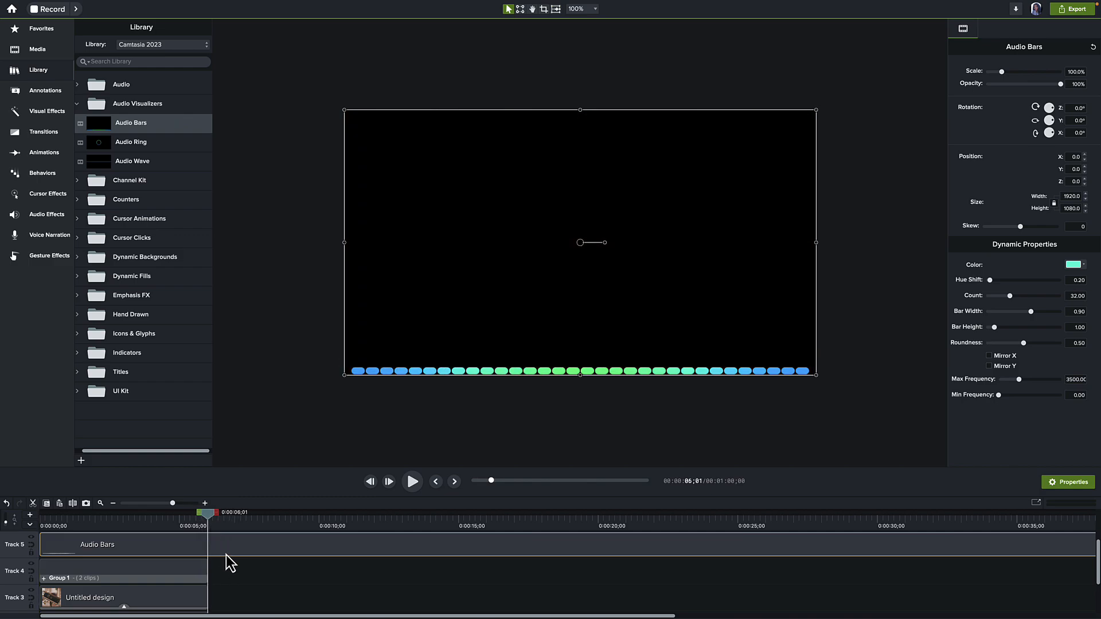
left_click(72, 503)
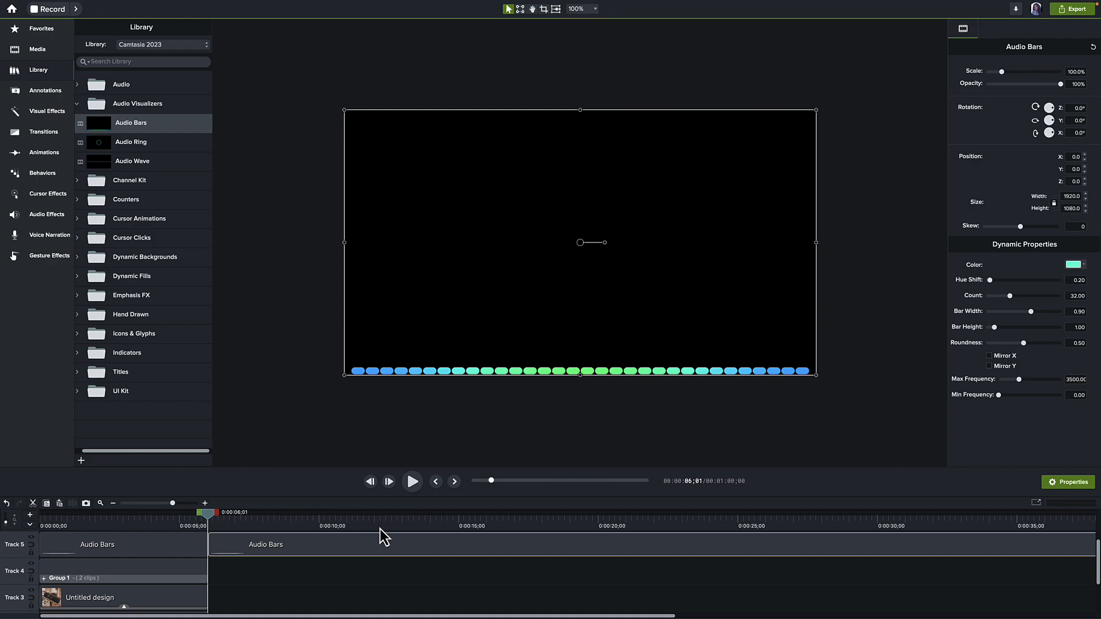
key("Delete")
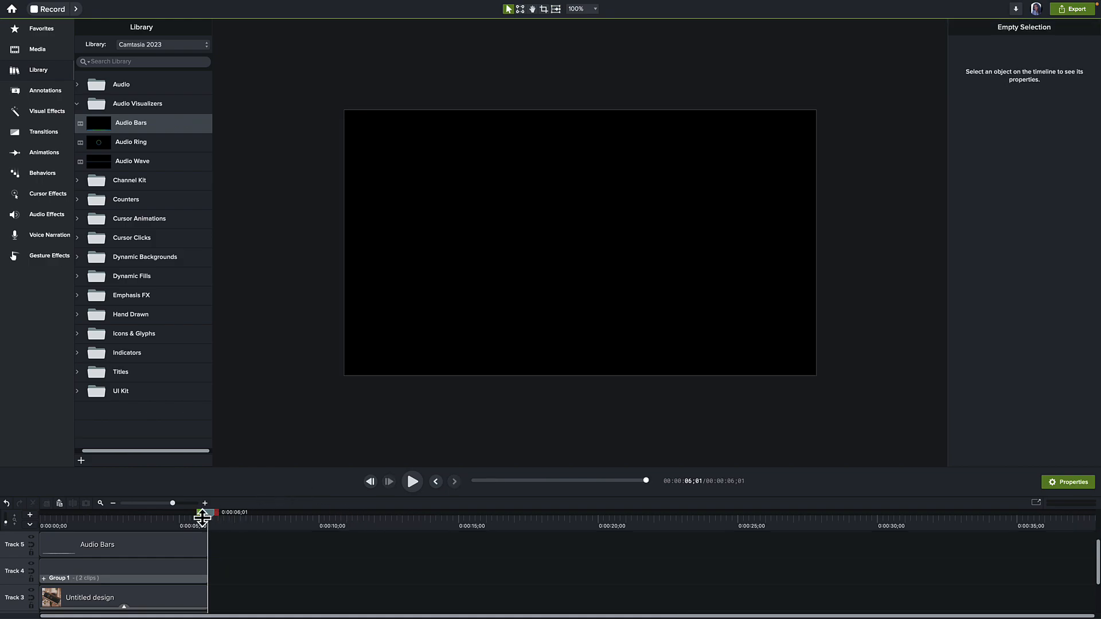
Step: Recolour the Audio Bars with the suit's blue, set hue shift 2.25, count 22.37 and bar width 0.72, and scale them to 21.1% above the callouts
left_click_drag(202, 518, 57, 510)
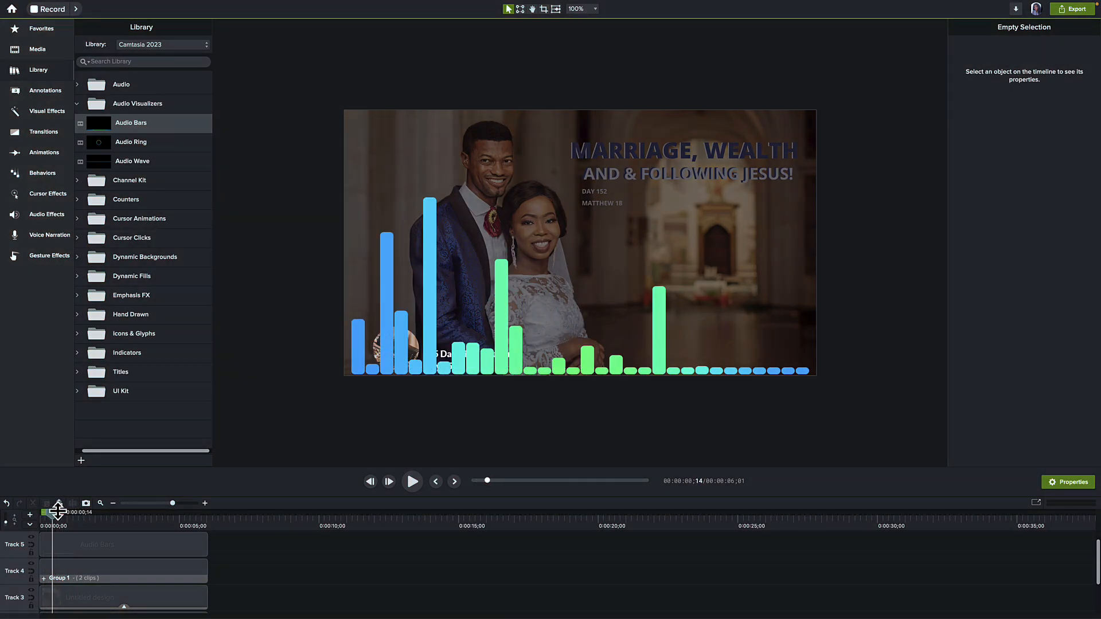
left_click(136, 546)
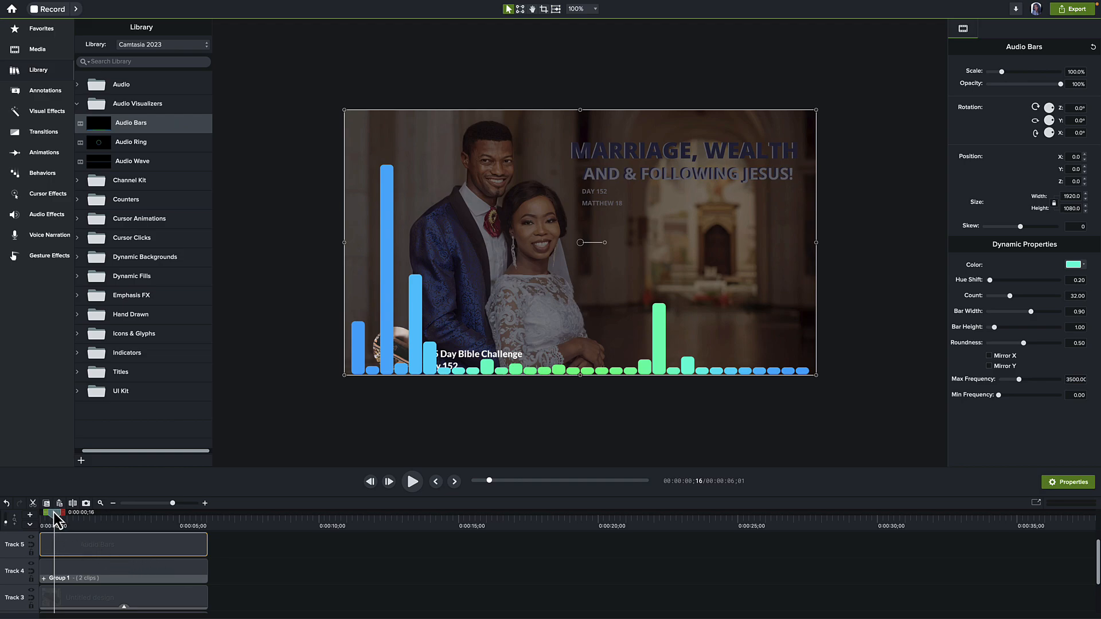
left_click_drag(55, 514, 47, 513)
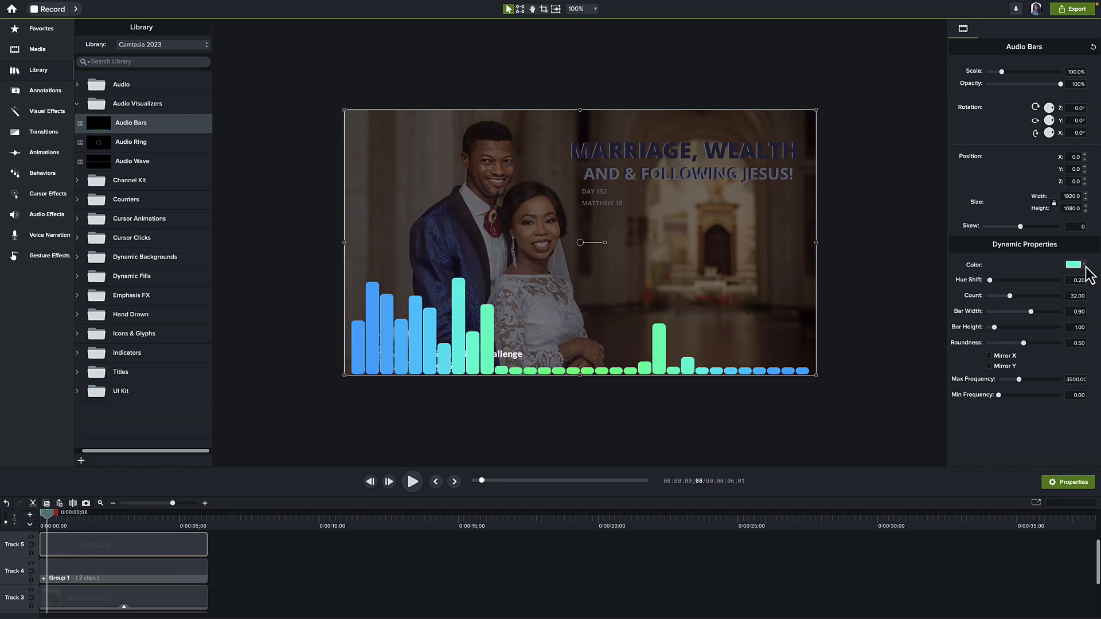
left_click(1073, 264)
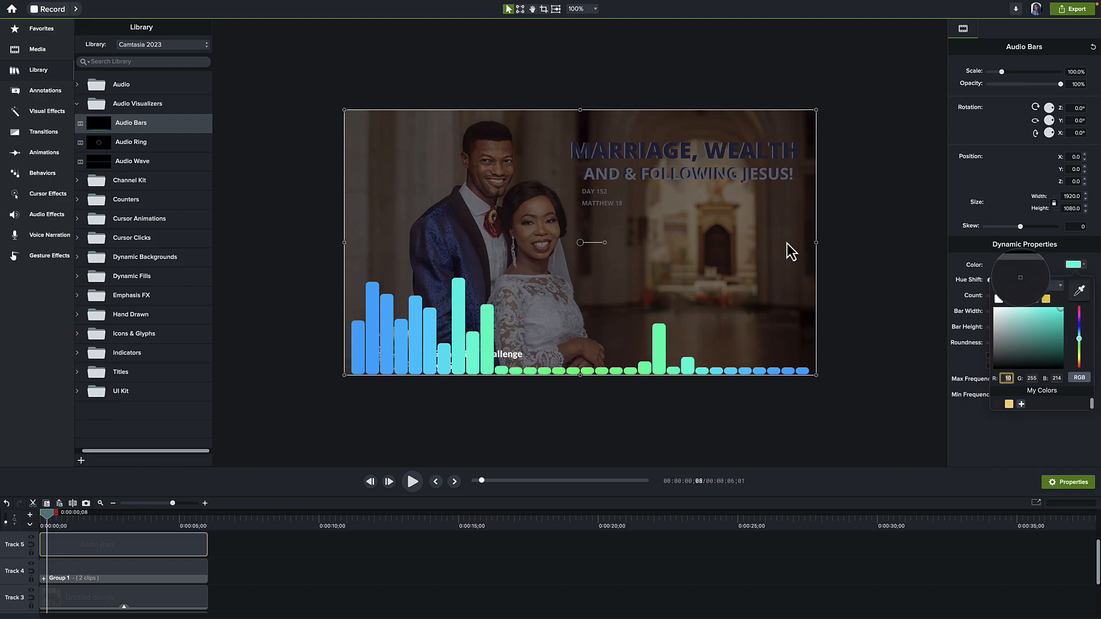
left_click(440, 251)
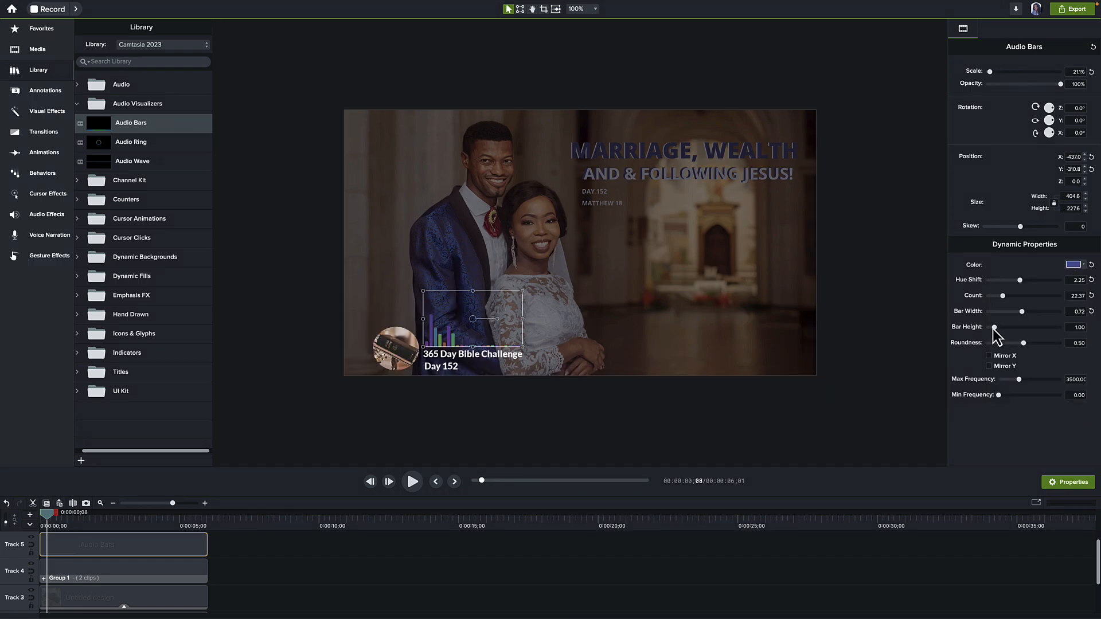
mouse_move(994, 327)
left_mouse_down()
mouse_move(1011, 327)
mouse_move(992, 329)
left_mouse_up()
left_click(1059, 343)
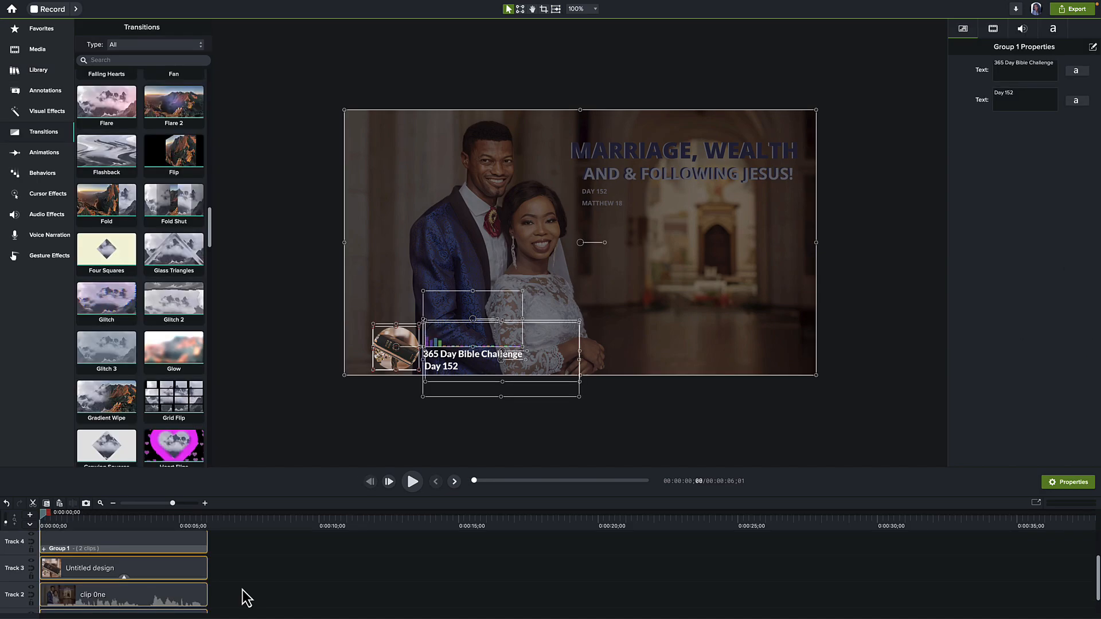
Step: Add the Glow transition to the ends of all selected clips on the timeline
scroll(232, 590, "up", 3)
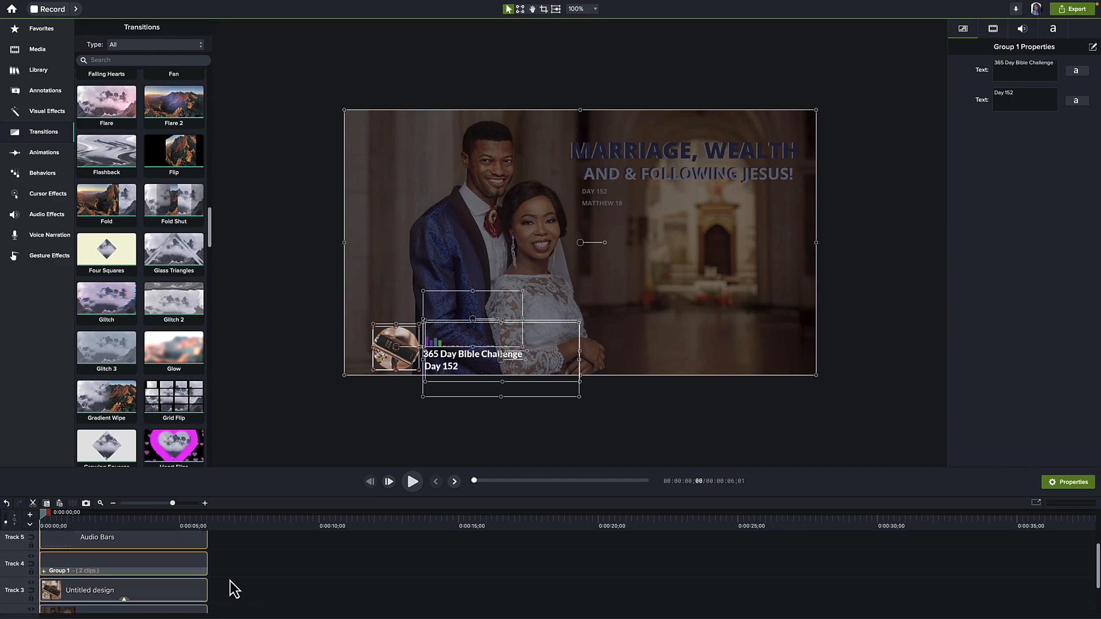
left_click_drag(177, 352, 201, 597)
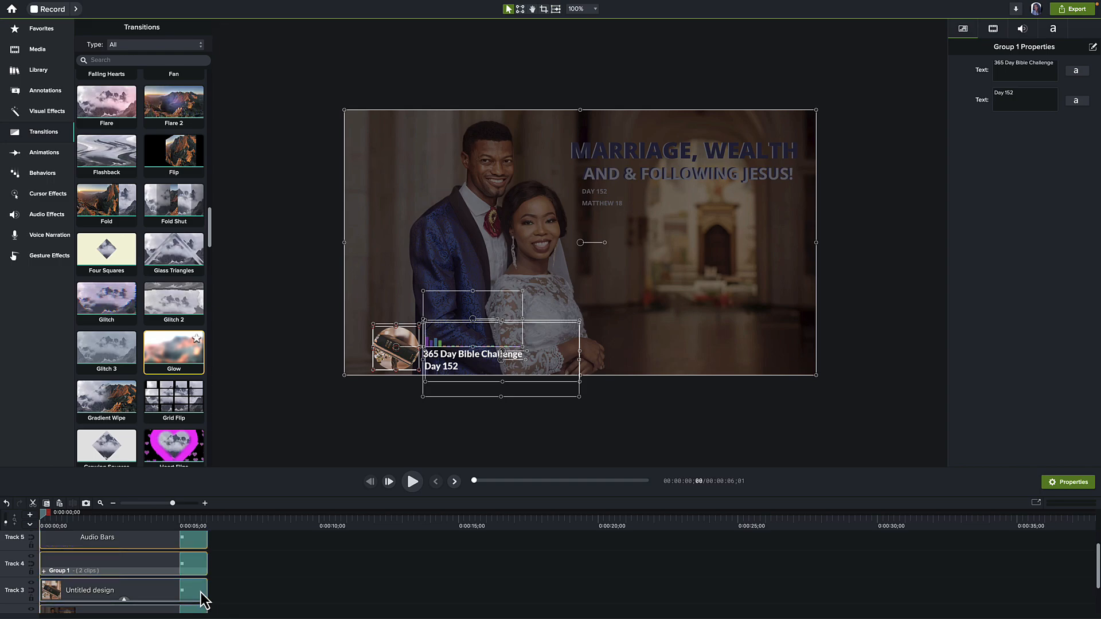
left_click_drag(178, 357, 201, 596)
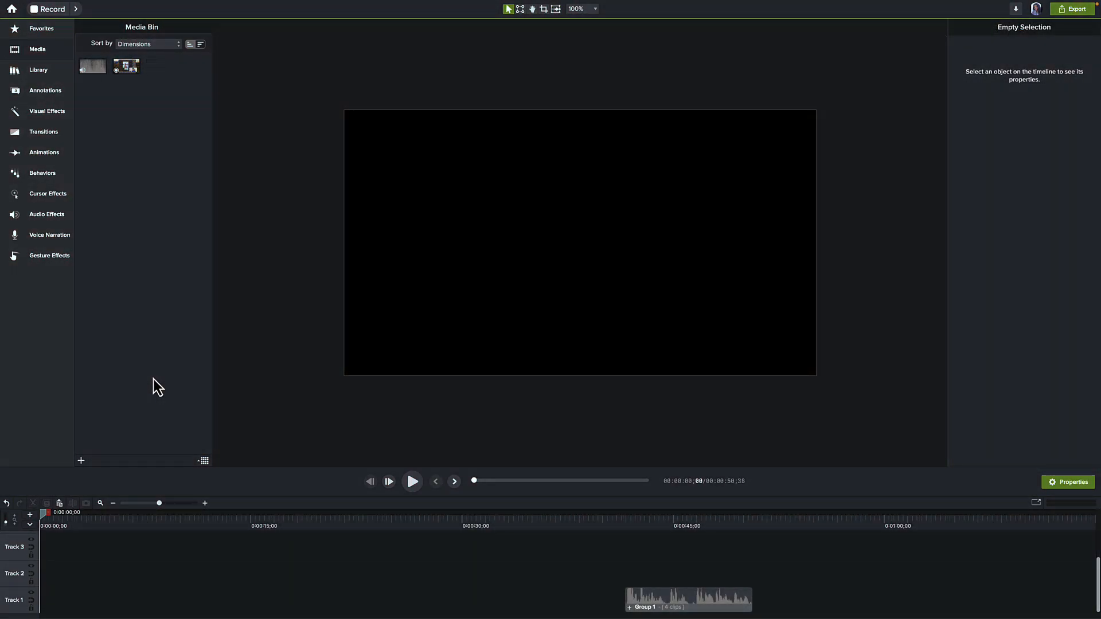
Step: Add the Audio Ring visualizer from the library to the centre of the canvas, starting at the beginning of Track 2
left_click(44, 73)
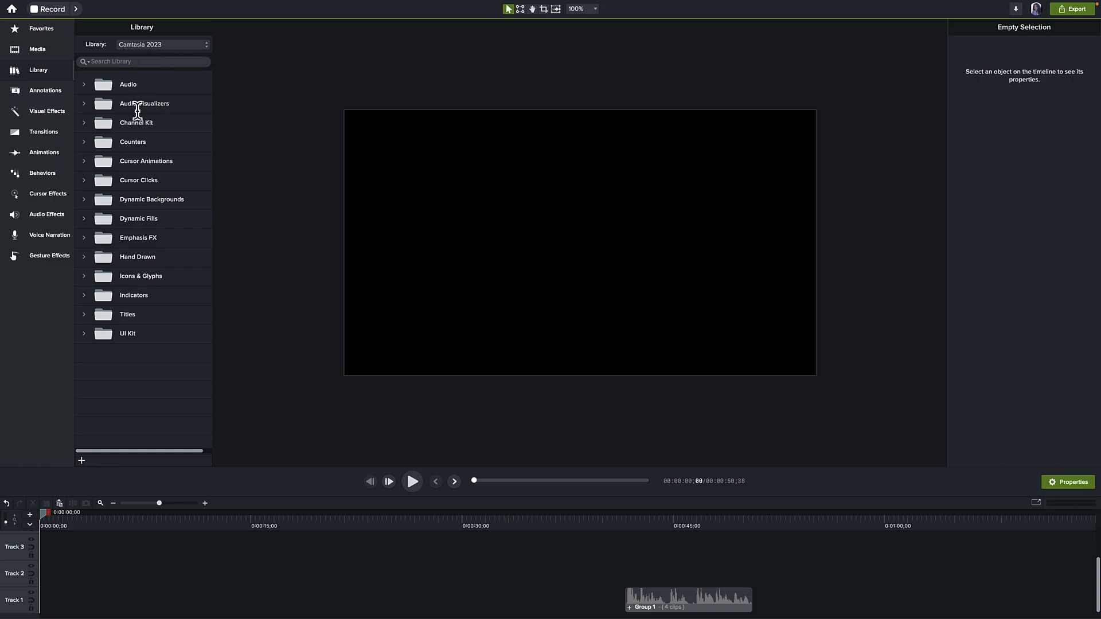
left_click(84, 105)
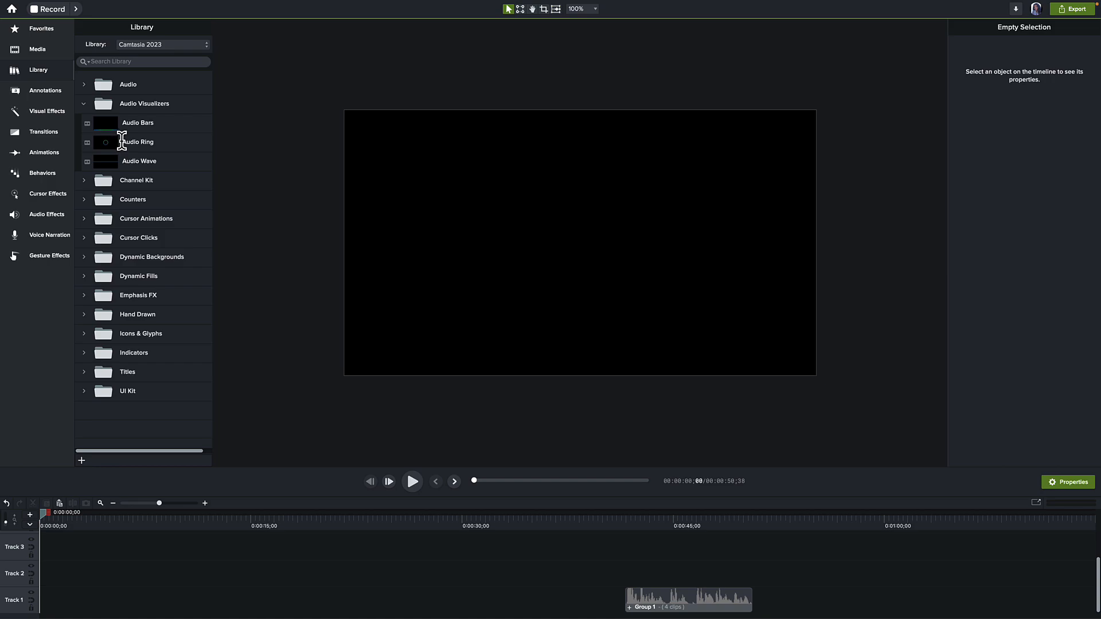
left_click_drag(122, 142, 608, 226)
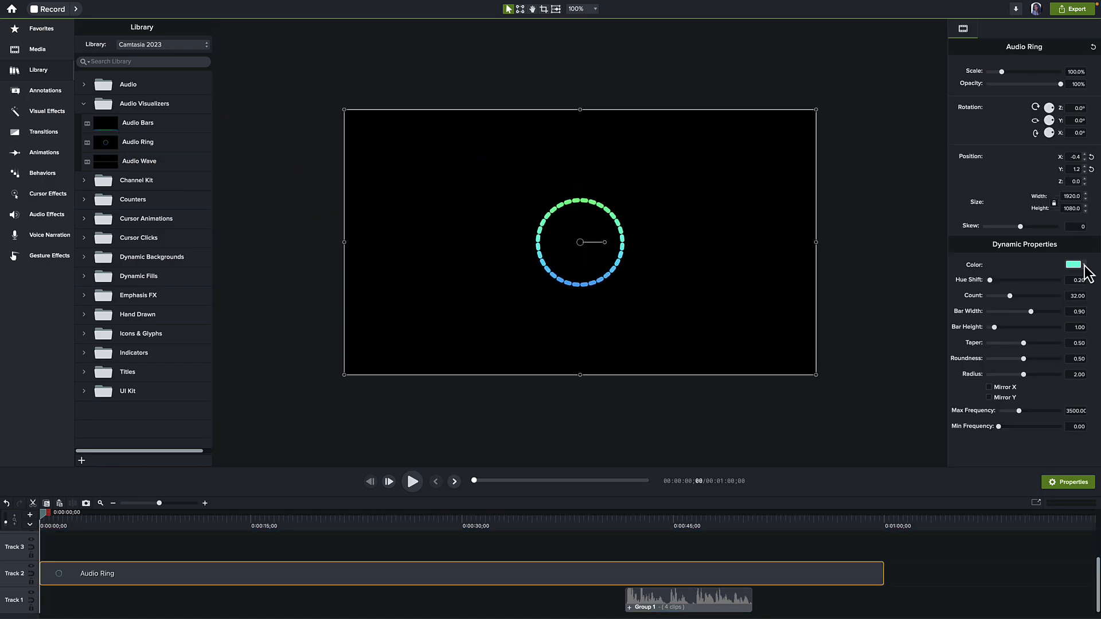
Step: Set the Audio Ring's hue shift to 0.55, count to 30.26, bar width to 0.91 and bar height to 1.57
left_click(1081, 265)
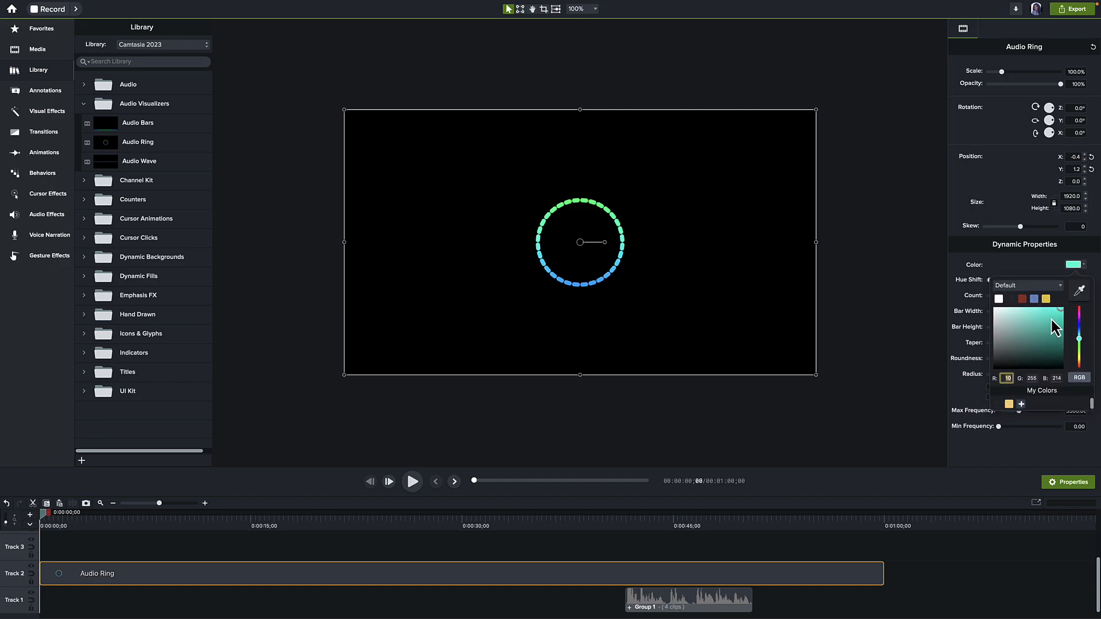
left_click(1018, 267)
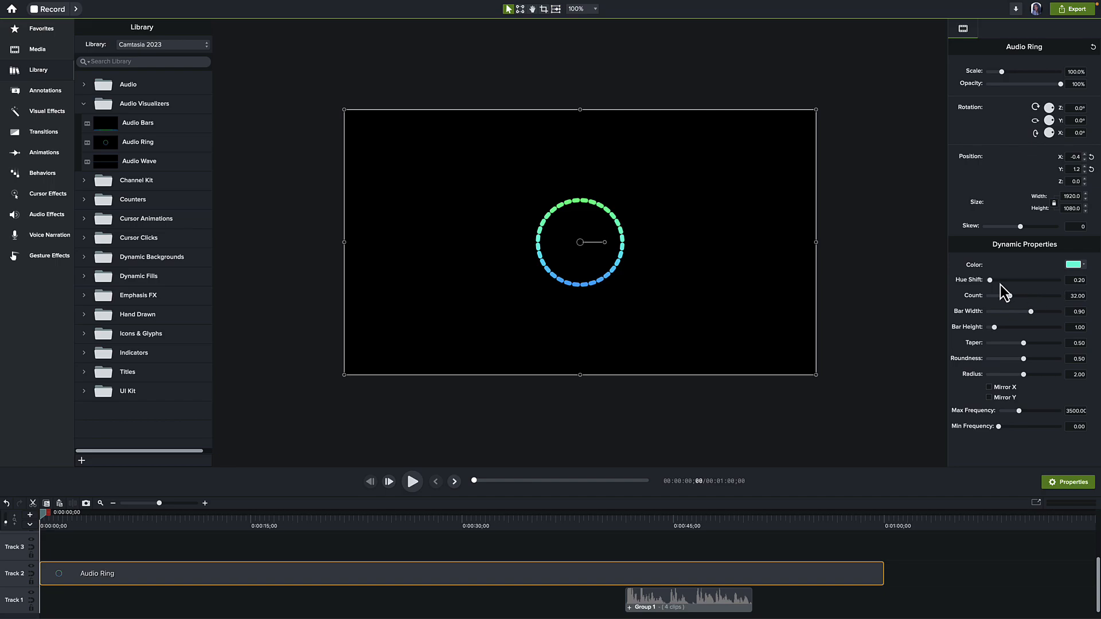
mouse_move(990, 281)
left_mouse_down()
mouse_move(1061, 281)
mouse_move(994, 279)
left_mouse_up()
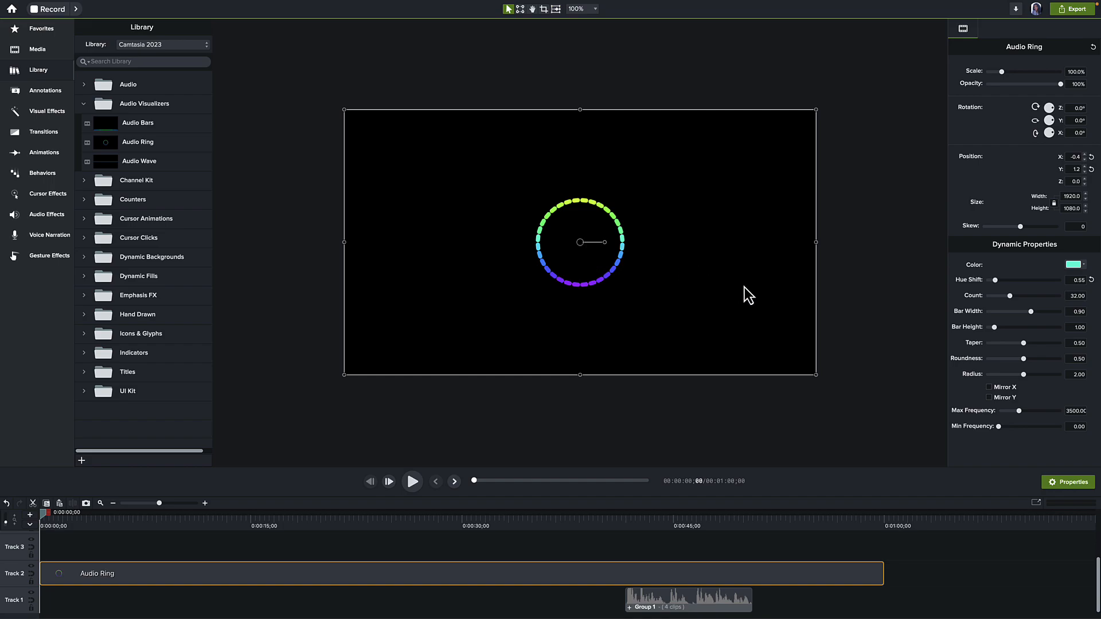
left_click_drag(1009, 296, 1011, 295)
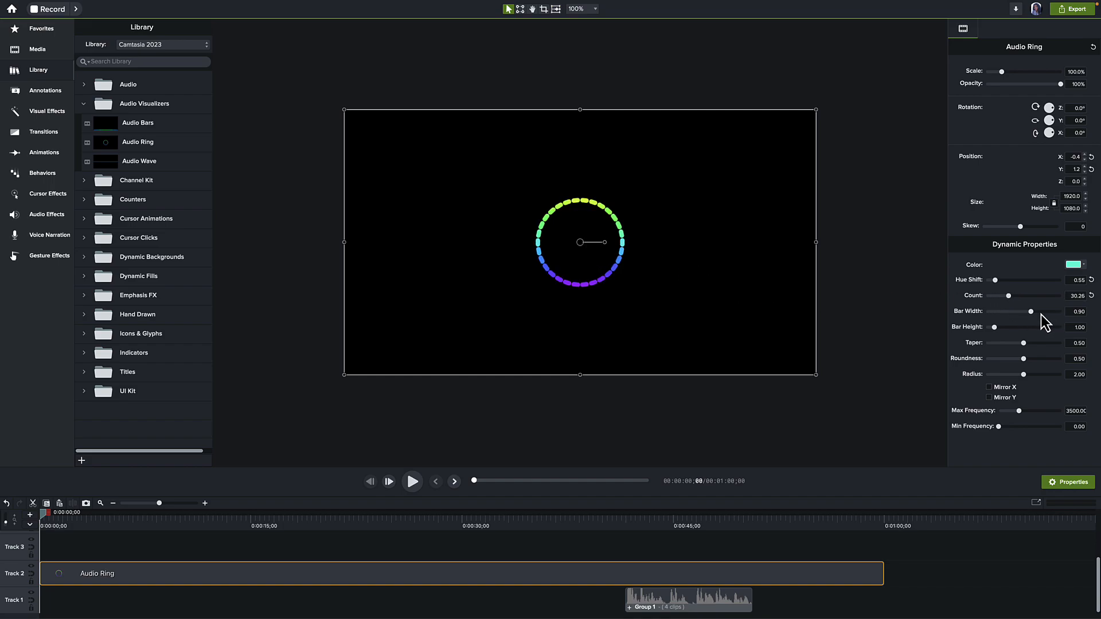
left_click_drag(1030, 312, 999, 327)
Step: Move the grouped audio clip to the start of Track 1 and set the ring's bar height to 1.58 and roundness to 0.53
left_click_drag(722, 602, 272, 612)
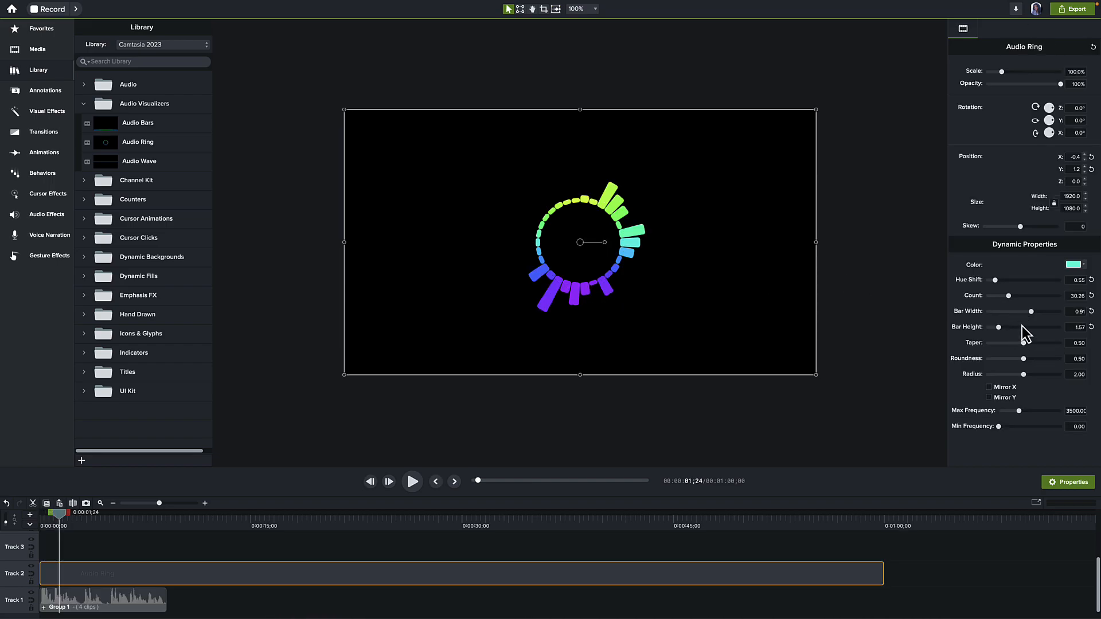
mouse_move(998, 327)
left_mouse_down()
mouse_move(1055, 328)
mouse_move(998, 327)
left_mouse_up()
left_click(1025, 357)
Step: Shorten the Audio Ring clip on Track 2 so it ends with the grouped audio clip
left_click(585, 394)
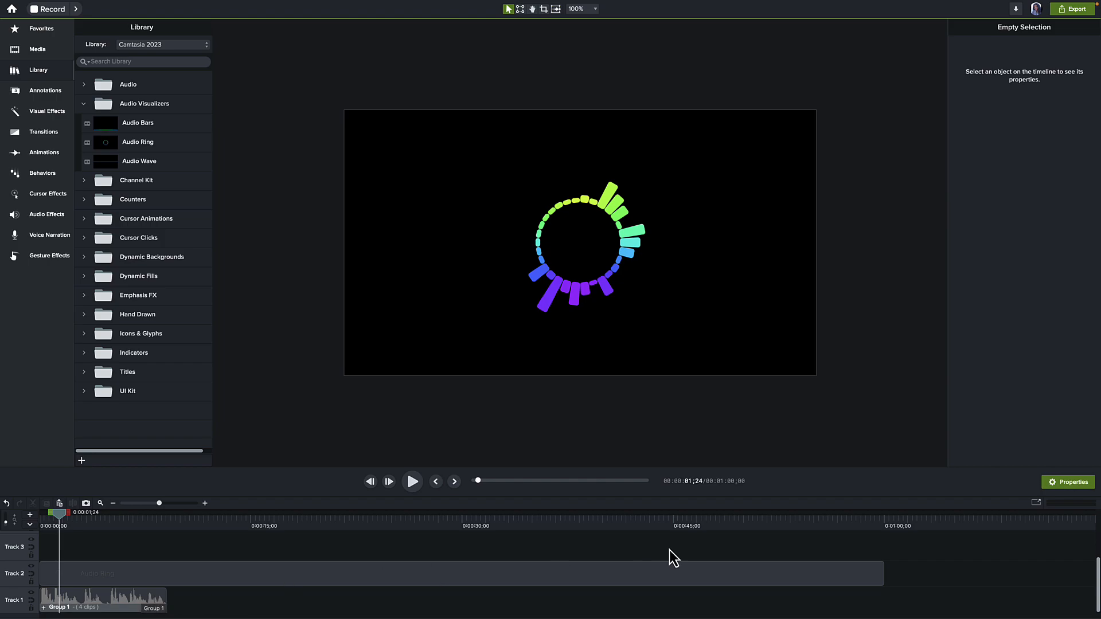
left_click(880, 577)
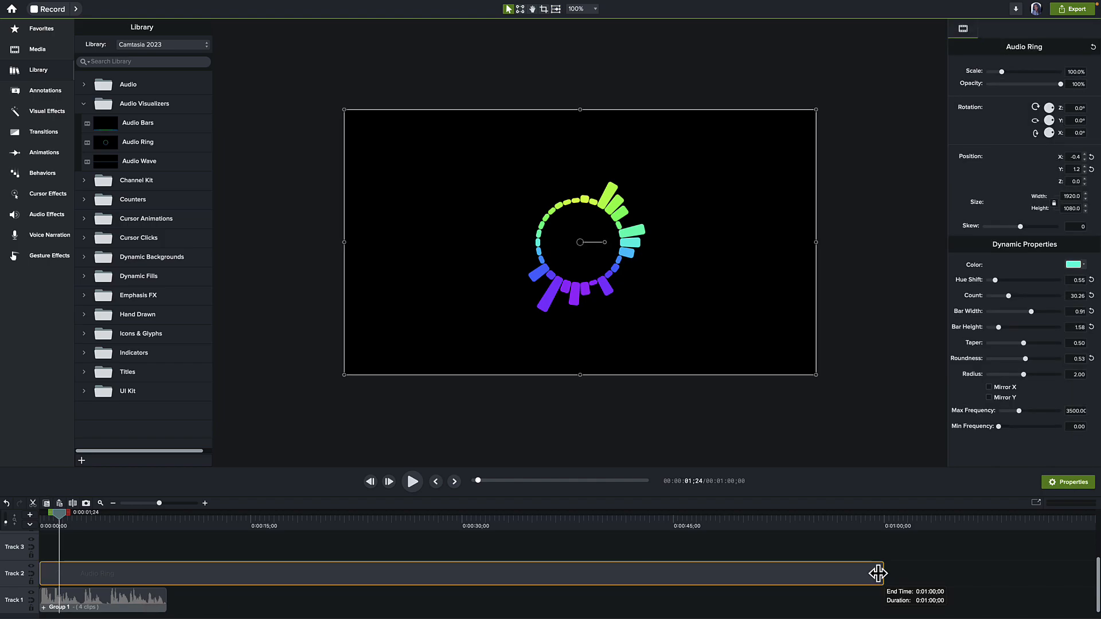
left_click_drag(878, 574, 167, 564)
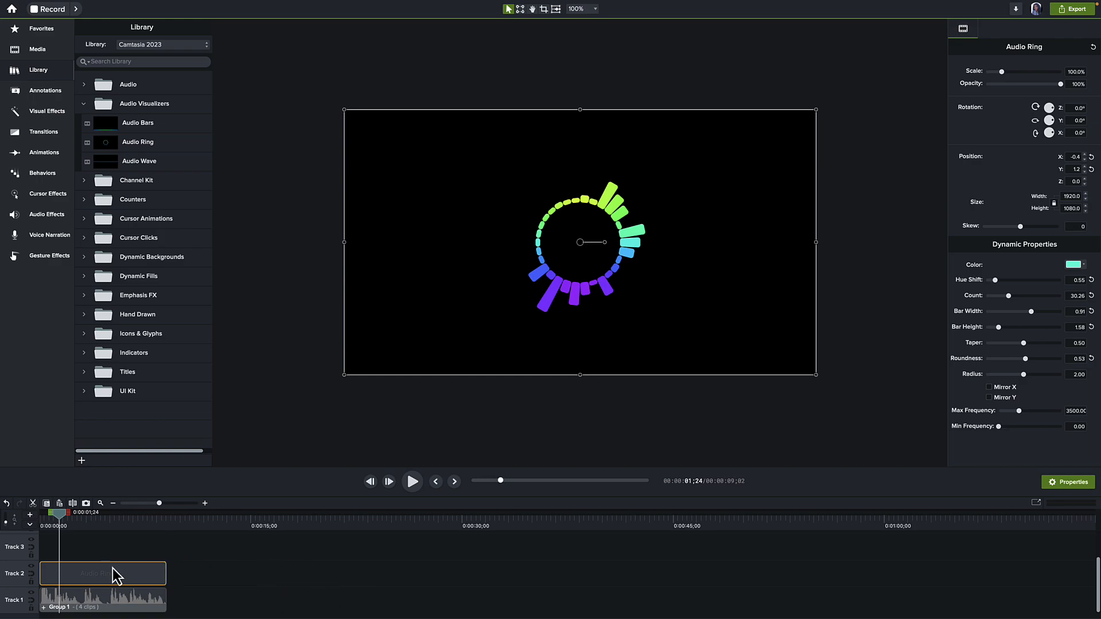
Step: Import the black-and-white portrait JPG from the images folder of week 80 into the media bin
left_click(40, 49)
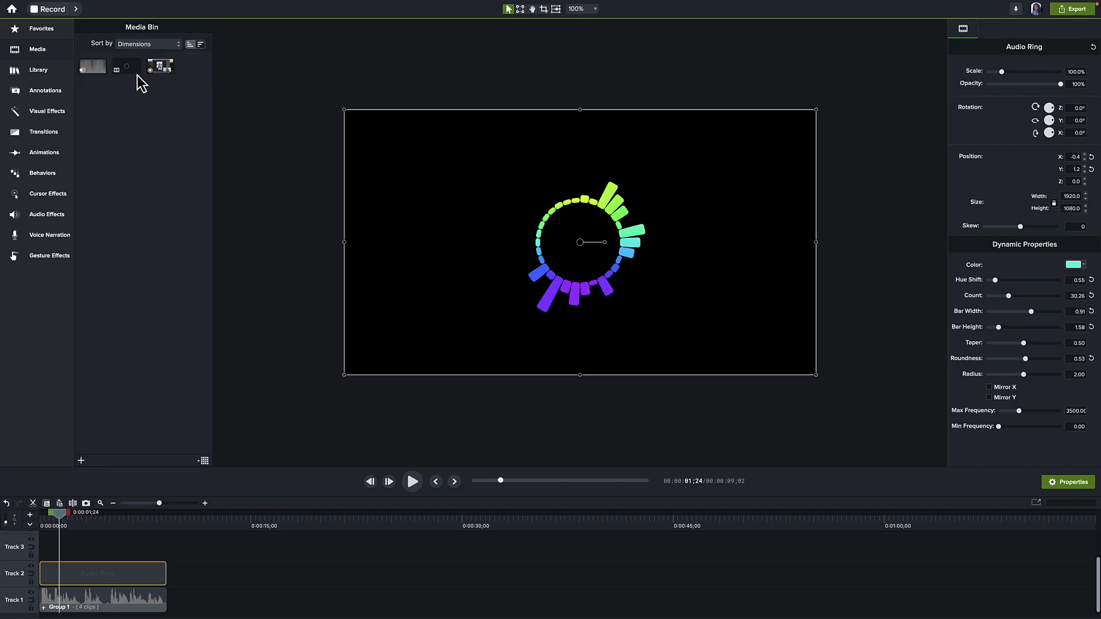
left_click(81, 461)
left_click(89, 475)
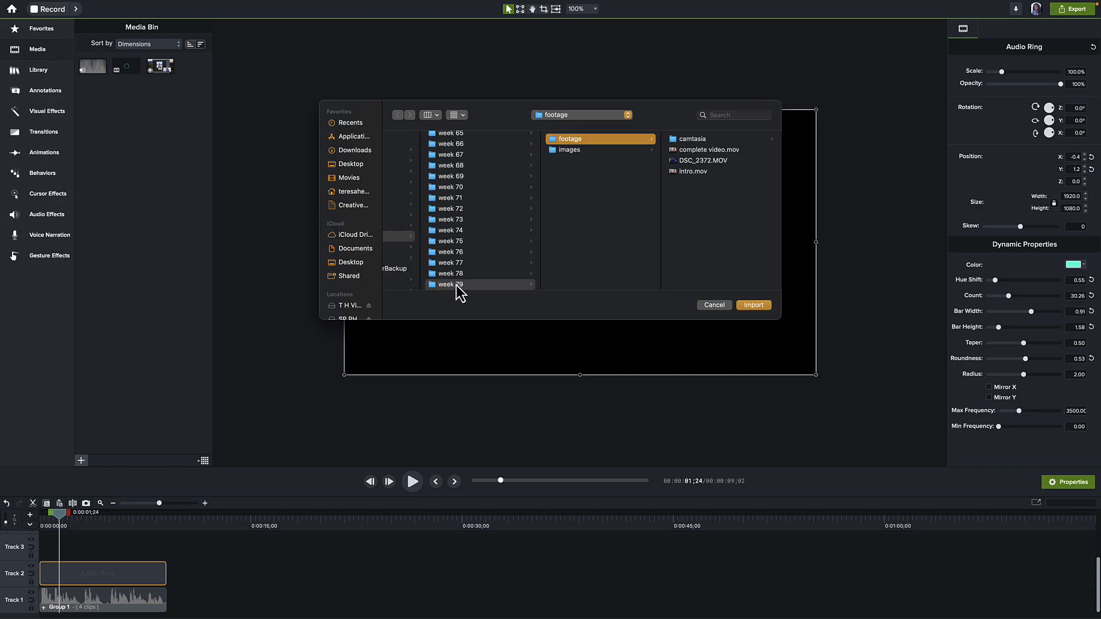
scroll(479, 260, "down", 3)
left_click(480, 259)
left_click(573, 150)
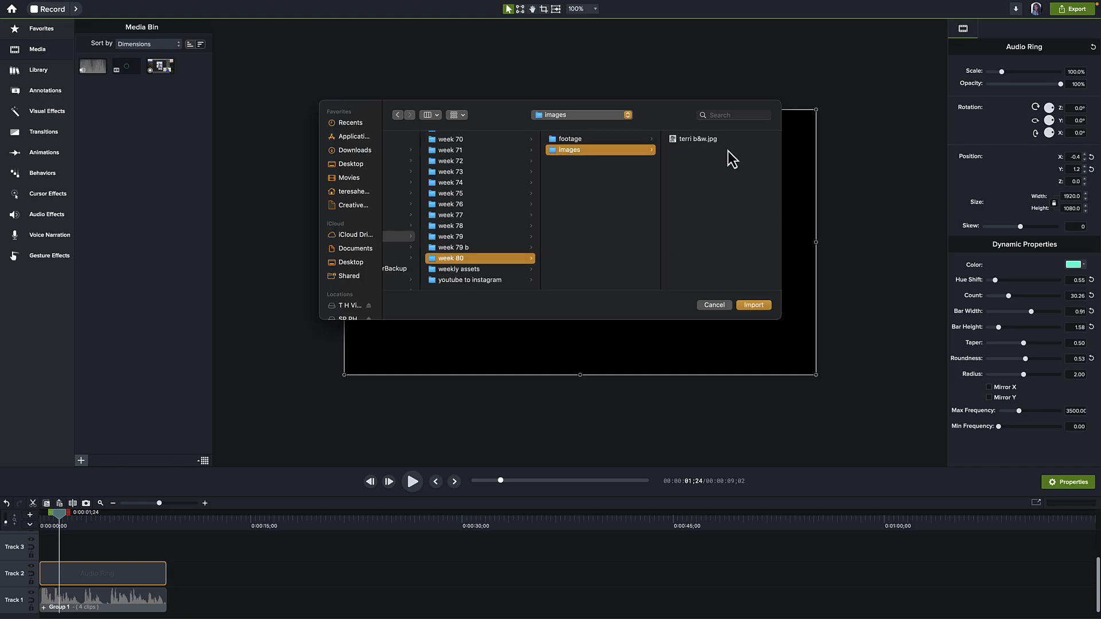
left_click(691, 139)
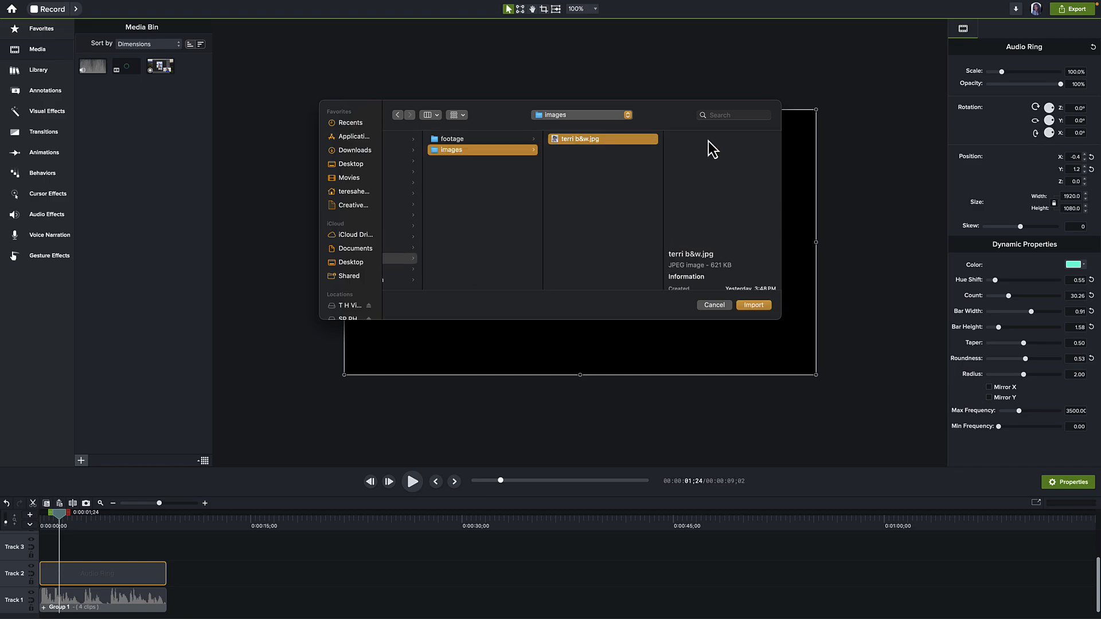
left_click(755, 305)
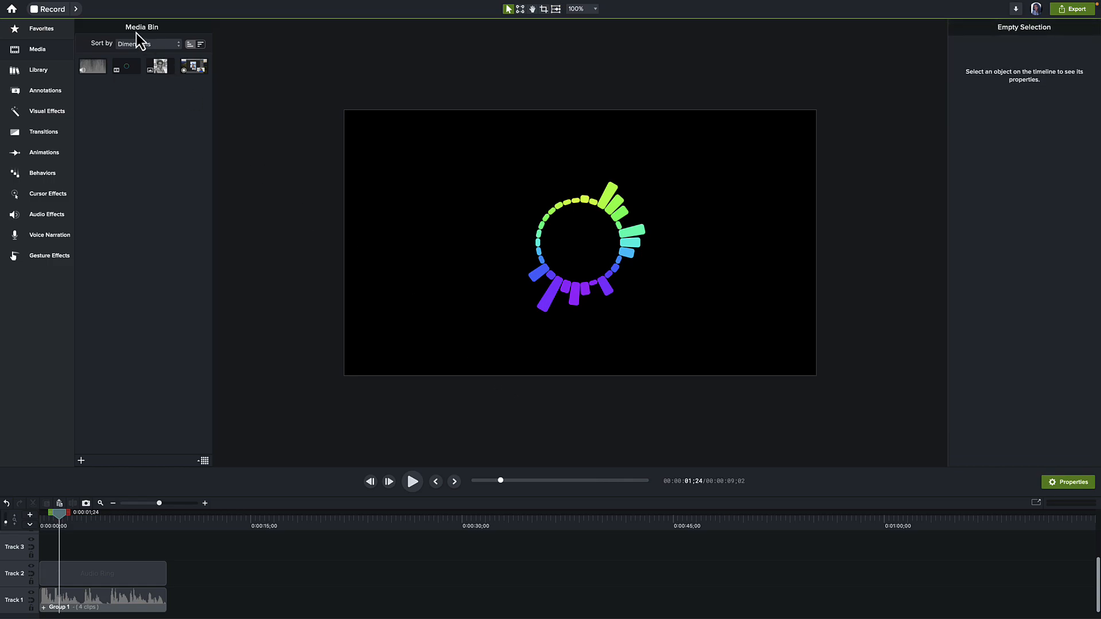
Step: Place the portrait at the start of Track 3, scale it to 27.1% and centre it over the Audio Ring
left_click_drag(163, 72, 78, 576)
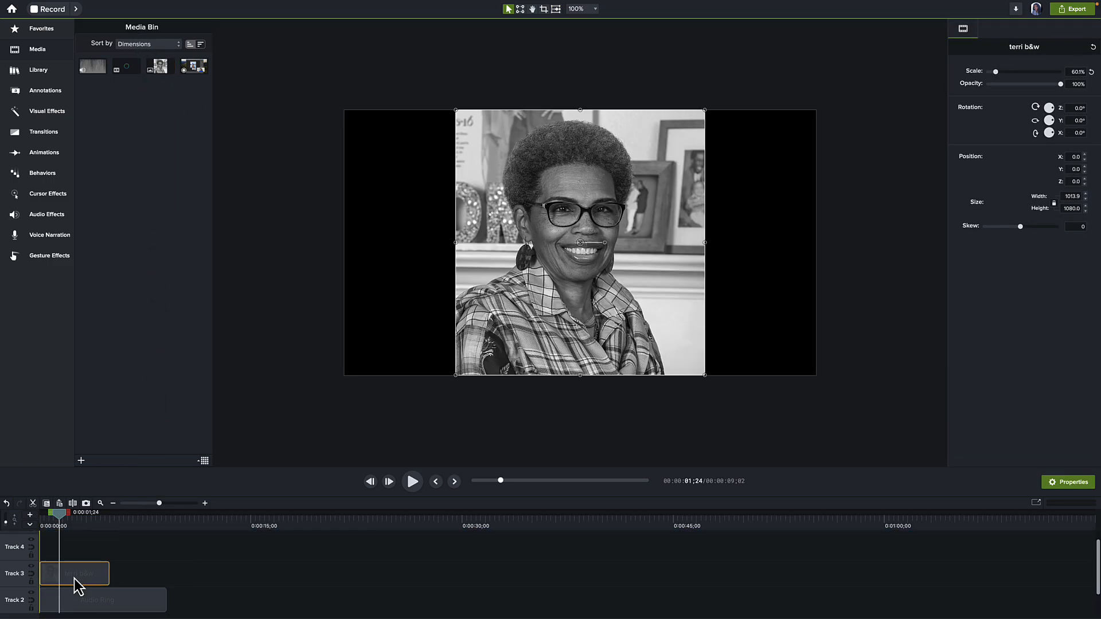
left_click_drag(705, 110, 570, 256)
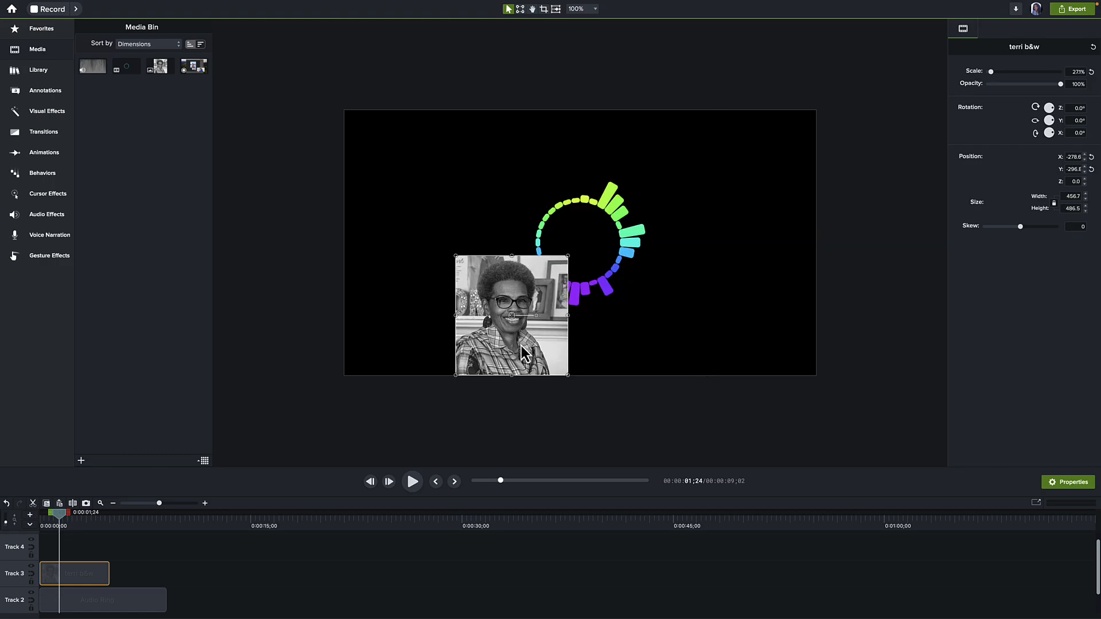
left_click_drag(527, 344, 597, 285)
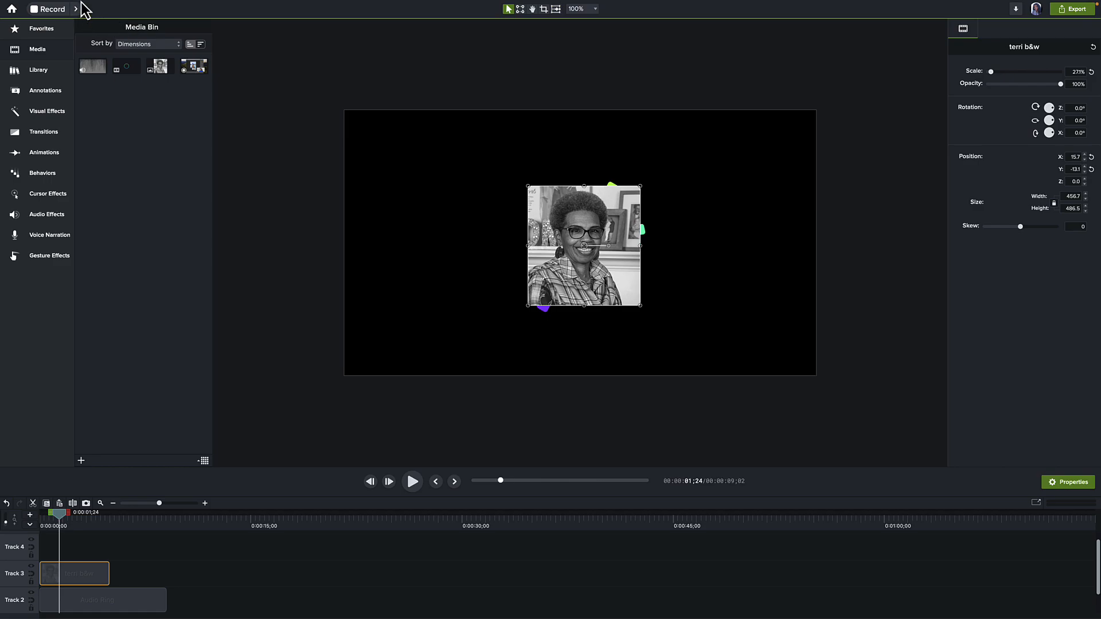
Step: Add a Mask visual effect with an oval shape to the portrait over the Audio Ring
mouse_move(83, 5)
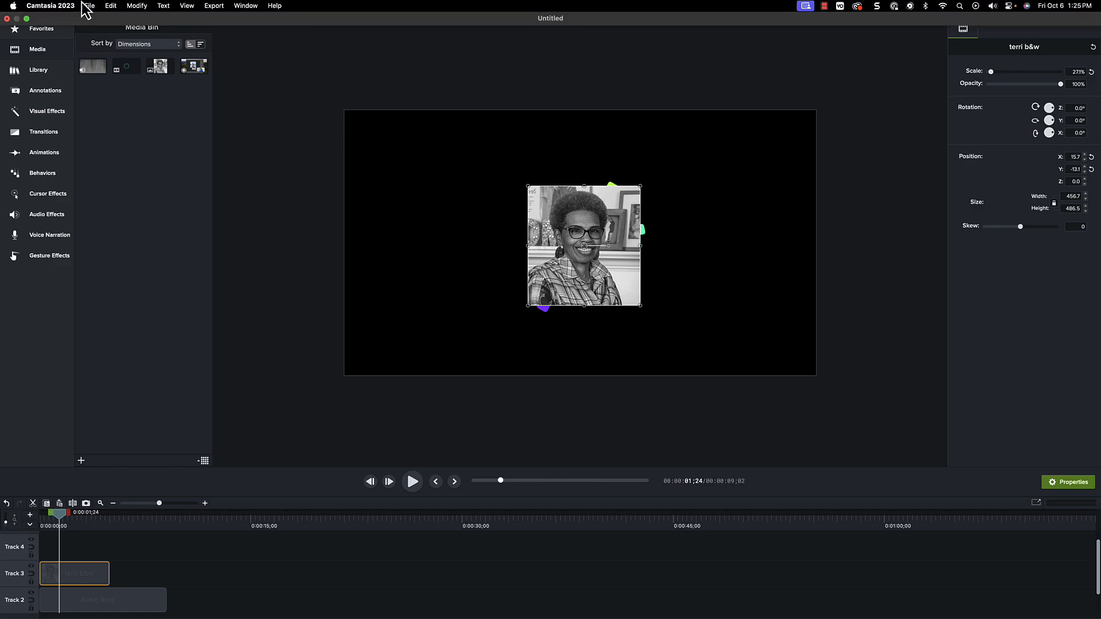
left_click(138, 7)
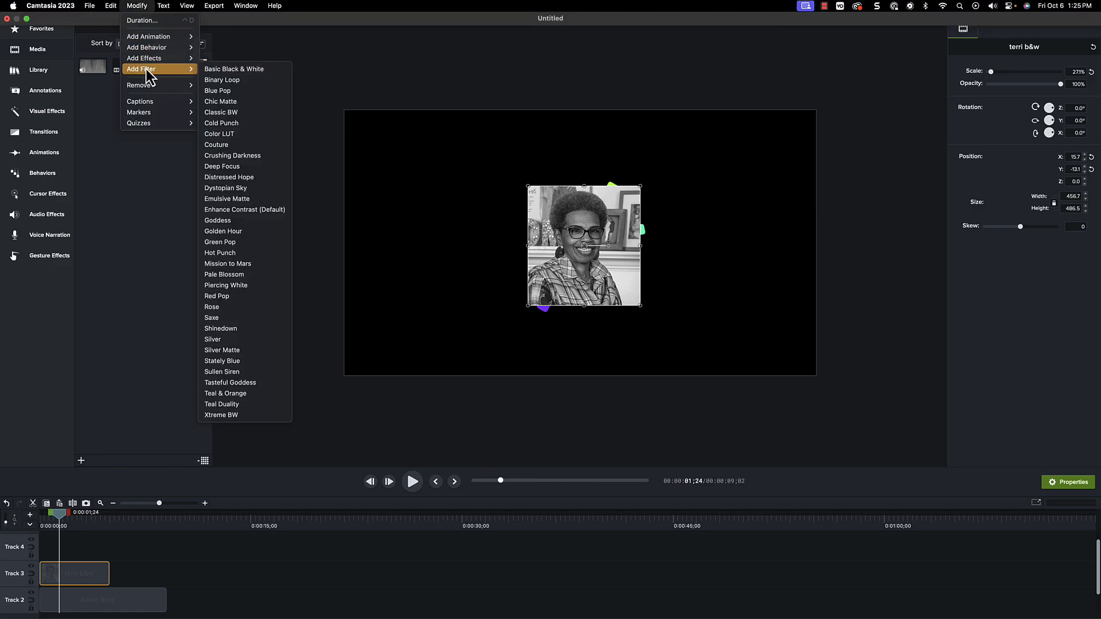
mouse_move(154, 61)
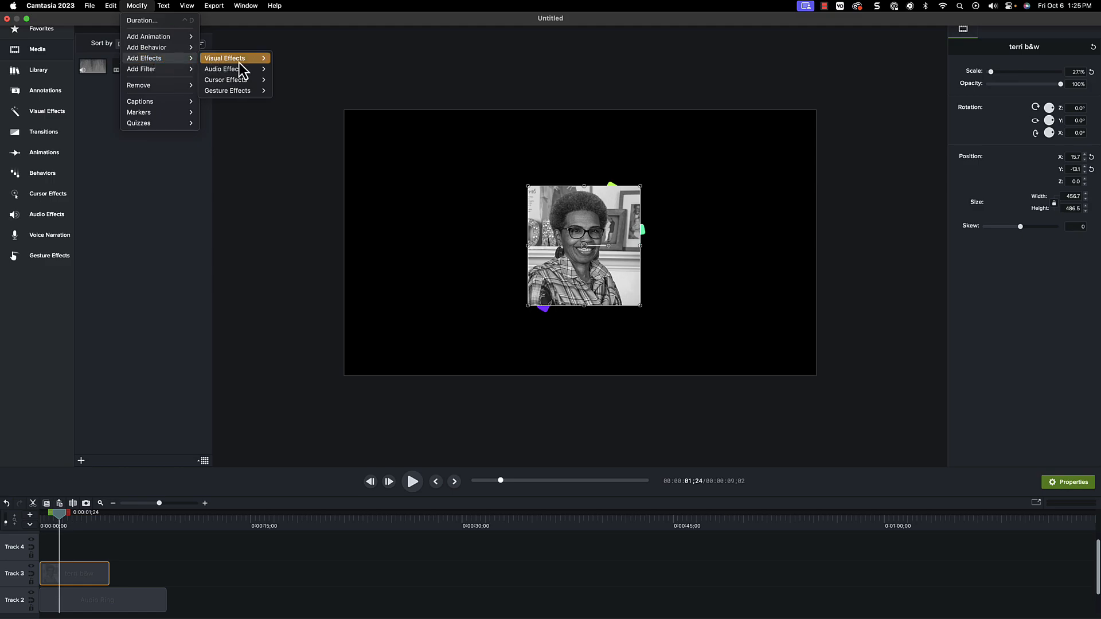
mouse_move(240, 62)
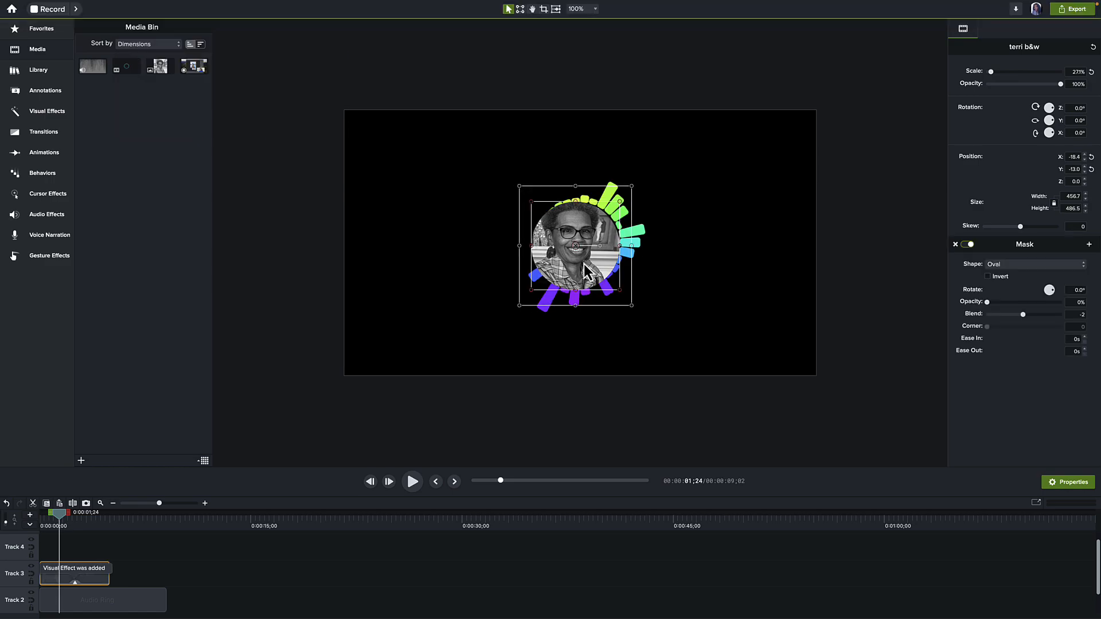
Step: Fit the oval-masked portrait inside the Audio Ring at 24.5% scale and 7.3° Z rotation, positioned at X 21.4 and Y -39.7
left_click_drag(583, 248, 589, 248)
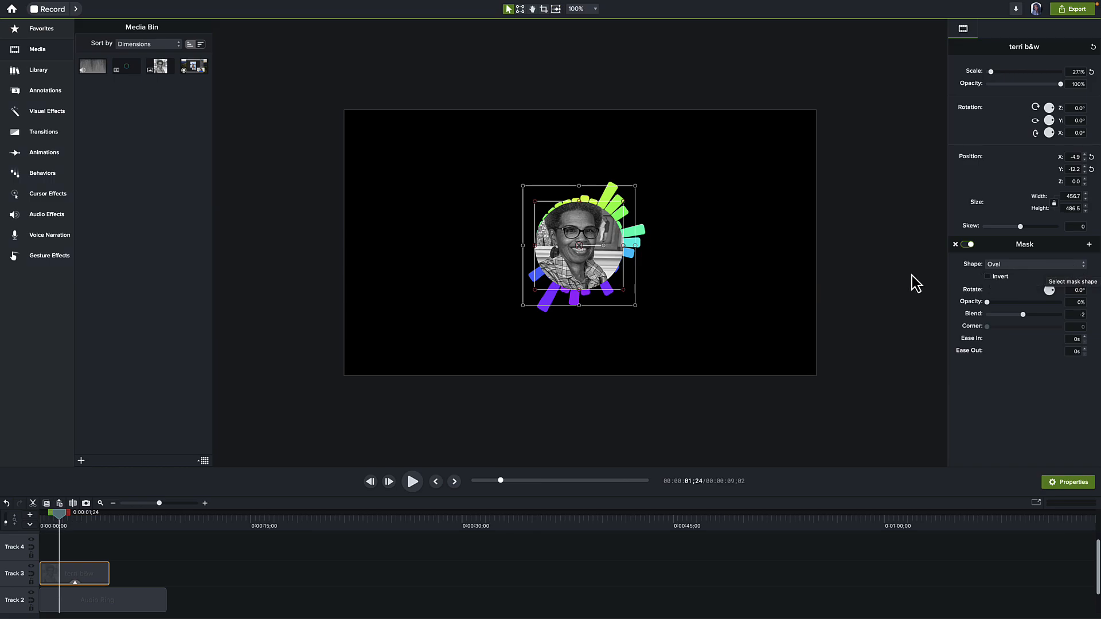
left_click_drag(570, 254, 578, 251)
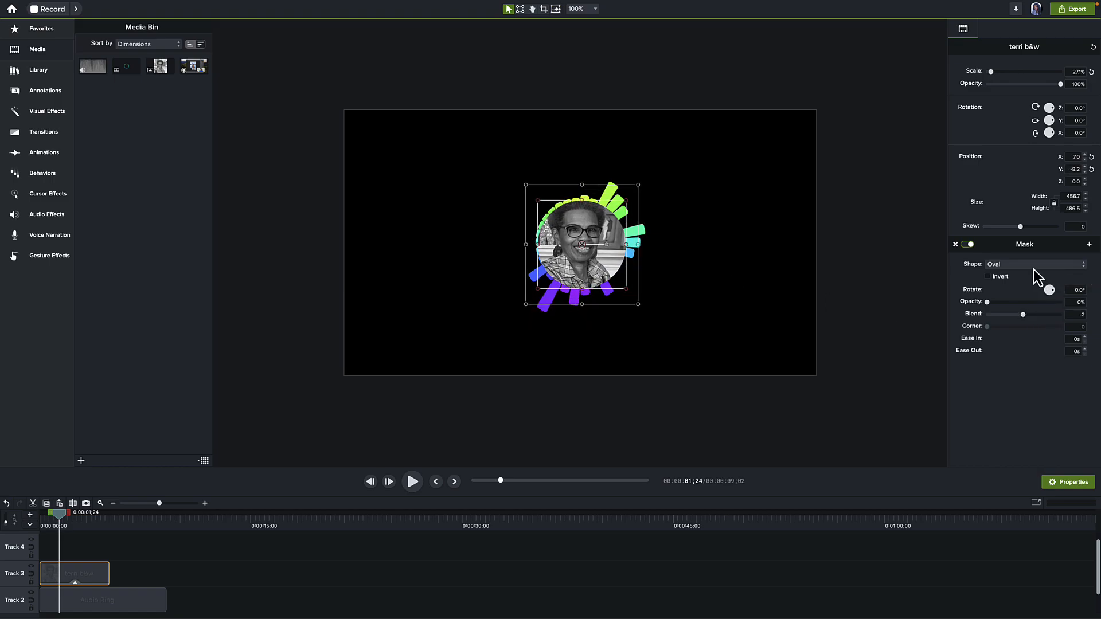
left_click(1033, 270)
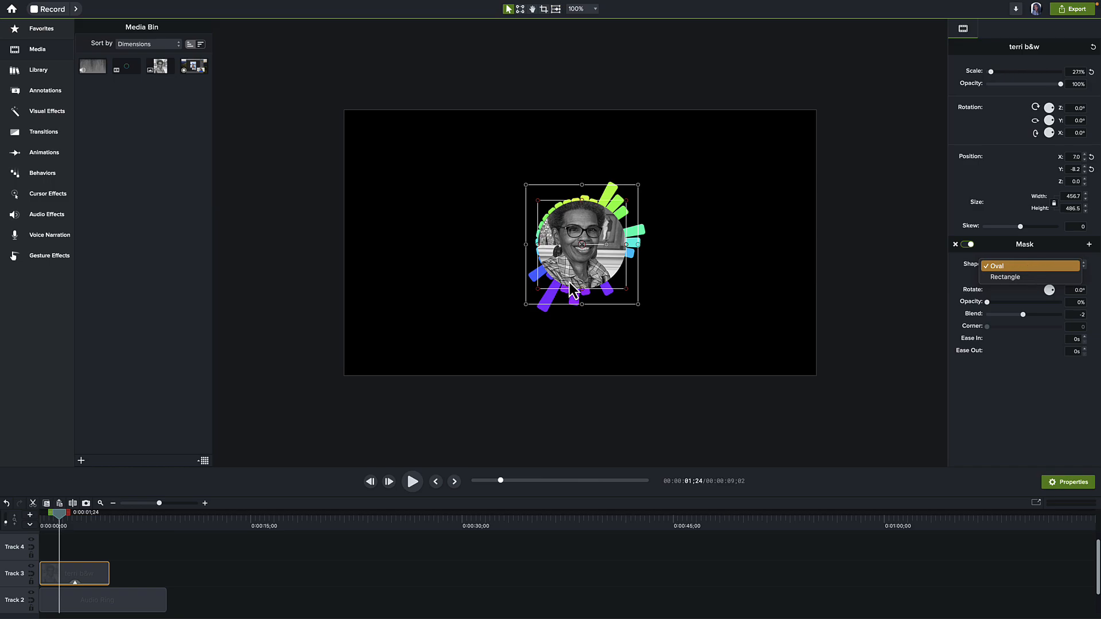
left_click(541, 291)
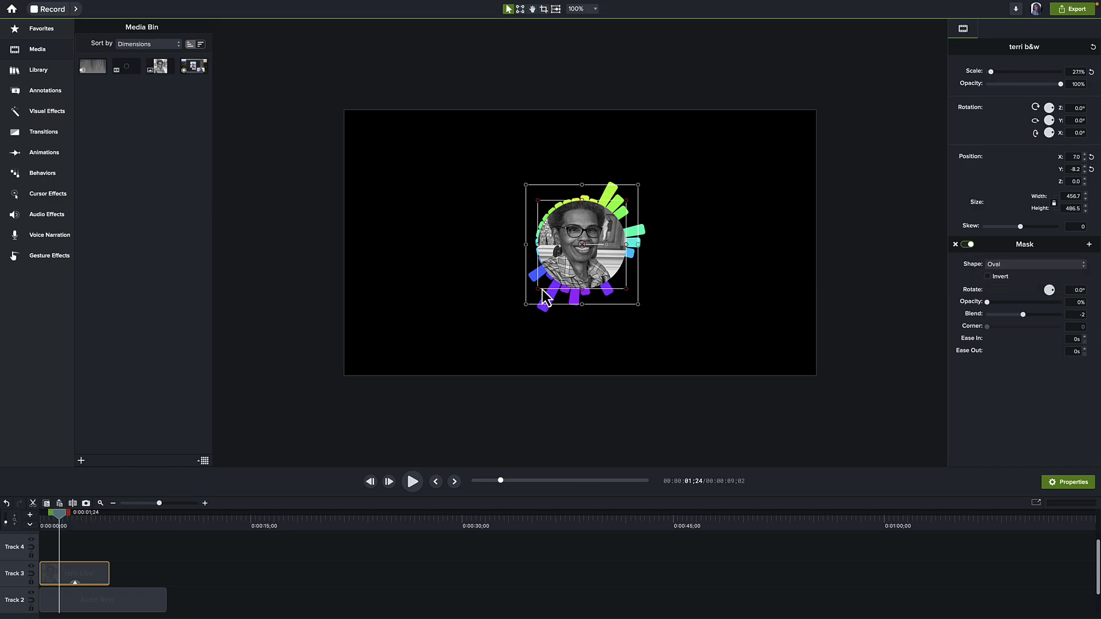
left_click(540, 294)
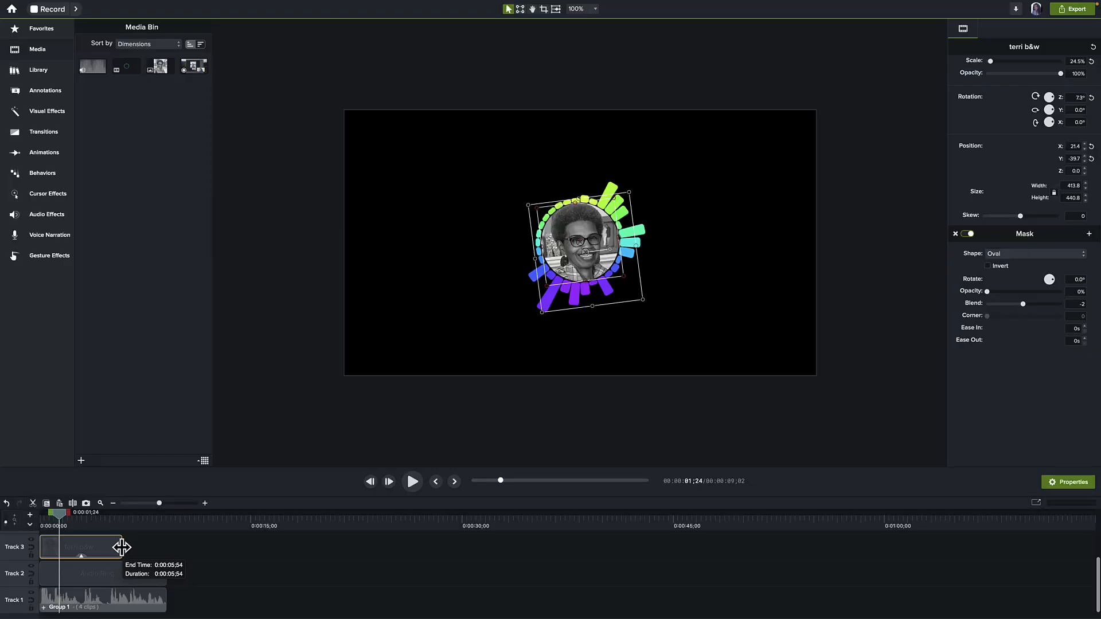
Step: Extend the portrait clip on Track 3 to 0:00:09;02 so it ends with the Audio Ring clip, and return the playhead to the start
left_click_drag(121, 548, 164, 548)
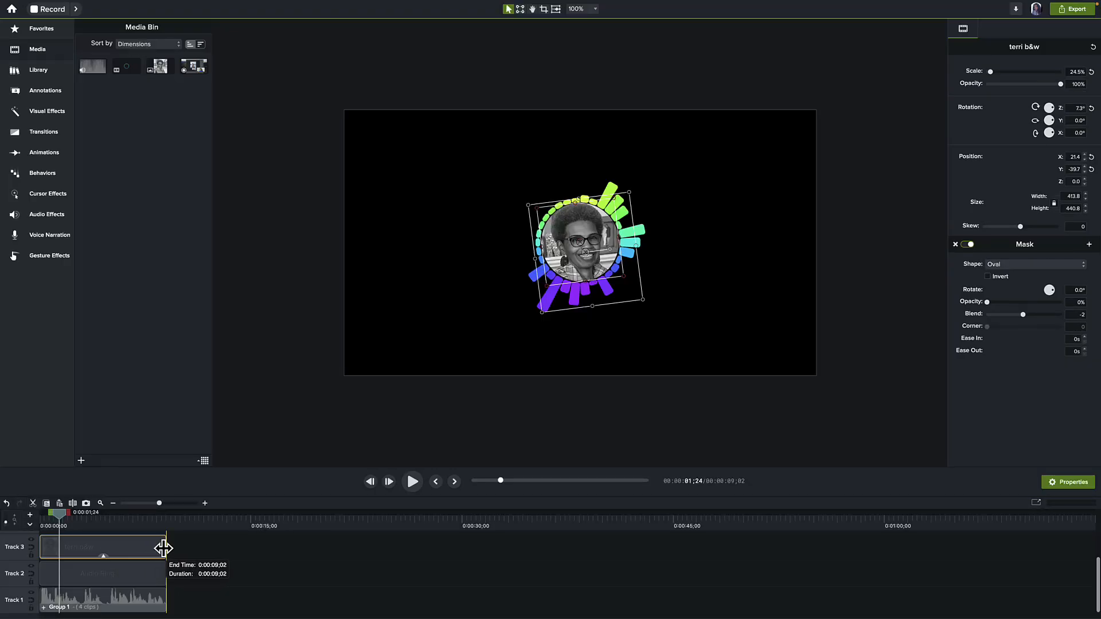
left_click(171, 523)
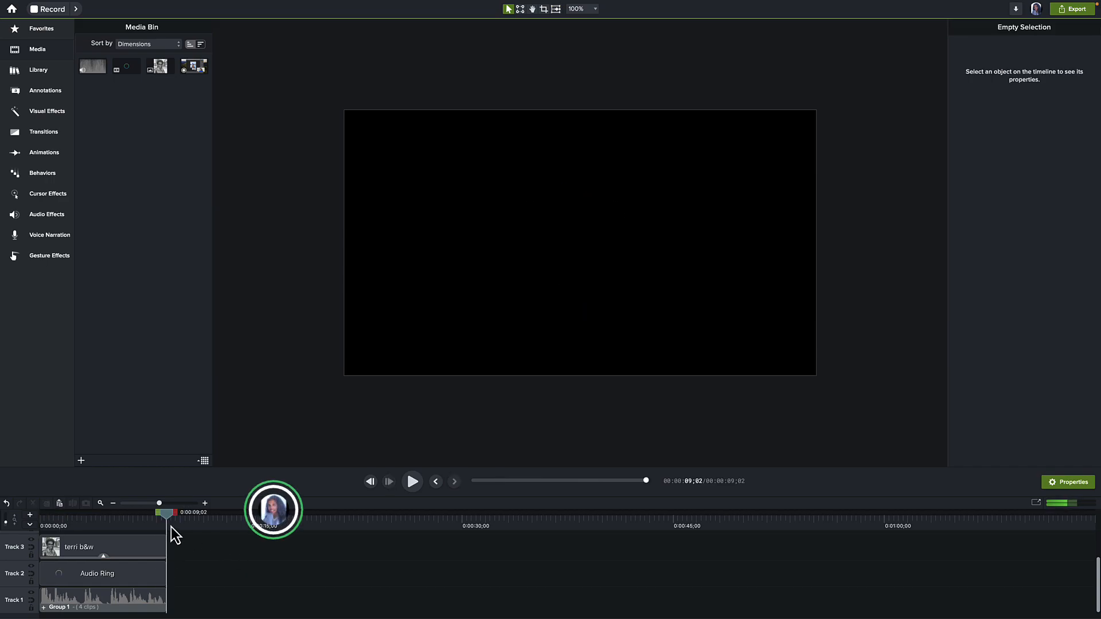
left_click_drag(170, 515, 42, 515)
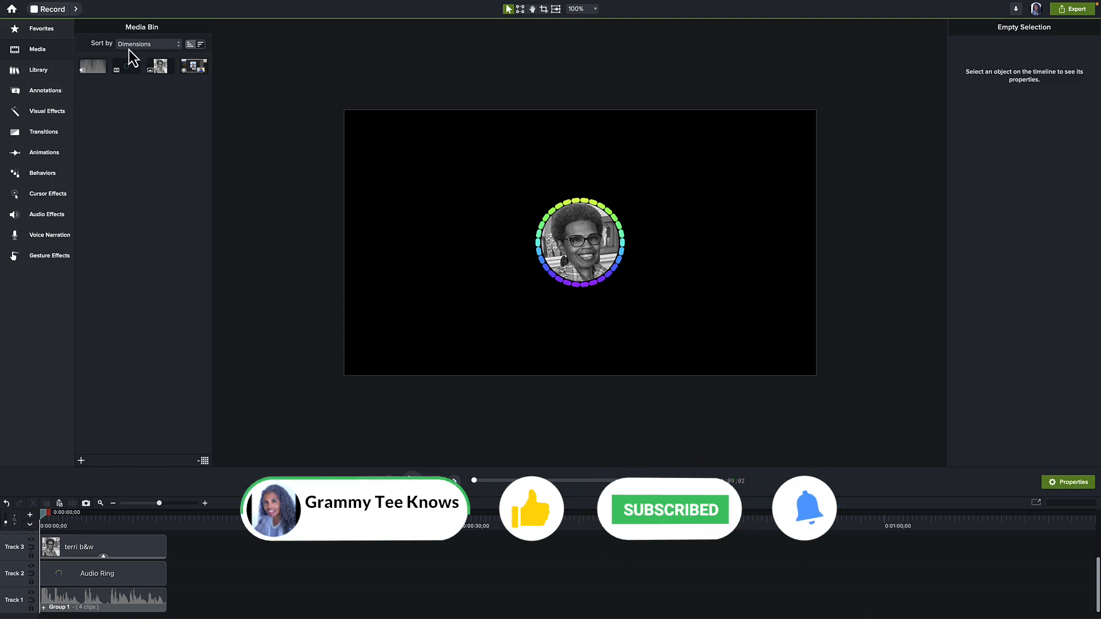
Step: Add the lineargradient dynamic background from the library to Track 2 beneath the Audio Ring and trim it to end with the other clips
left_click(177, 46)
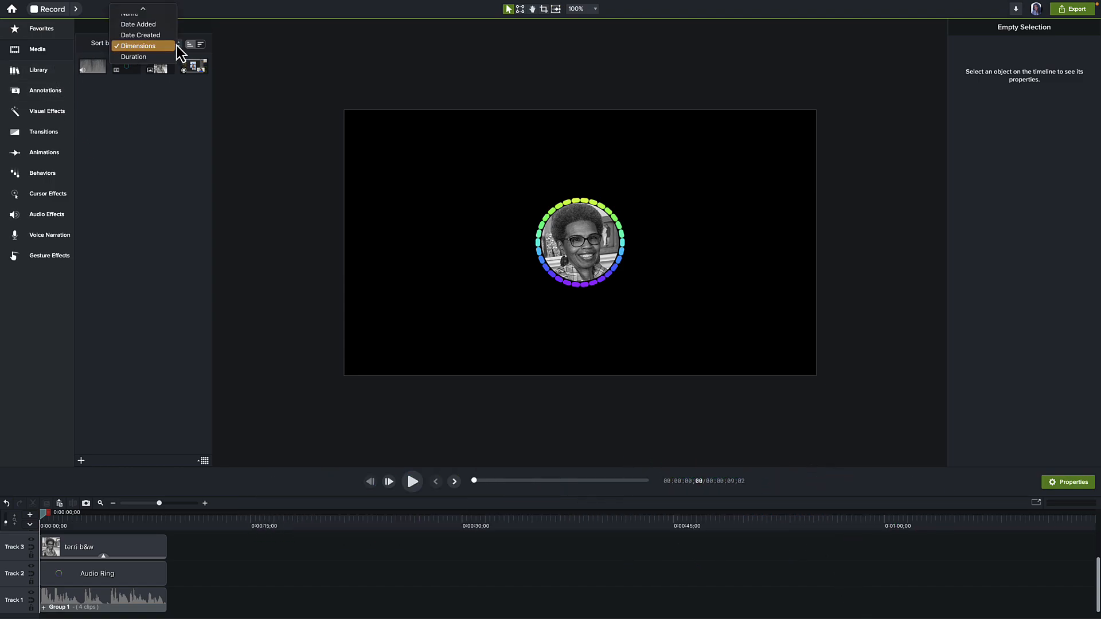
left_click(59, 70)
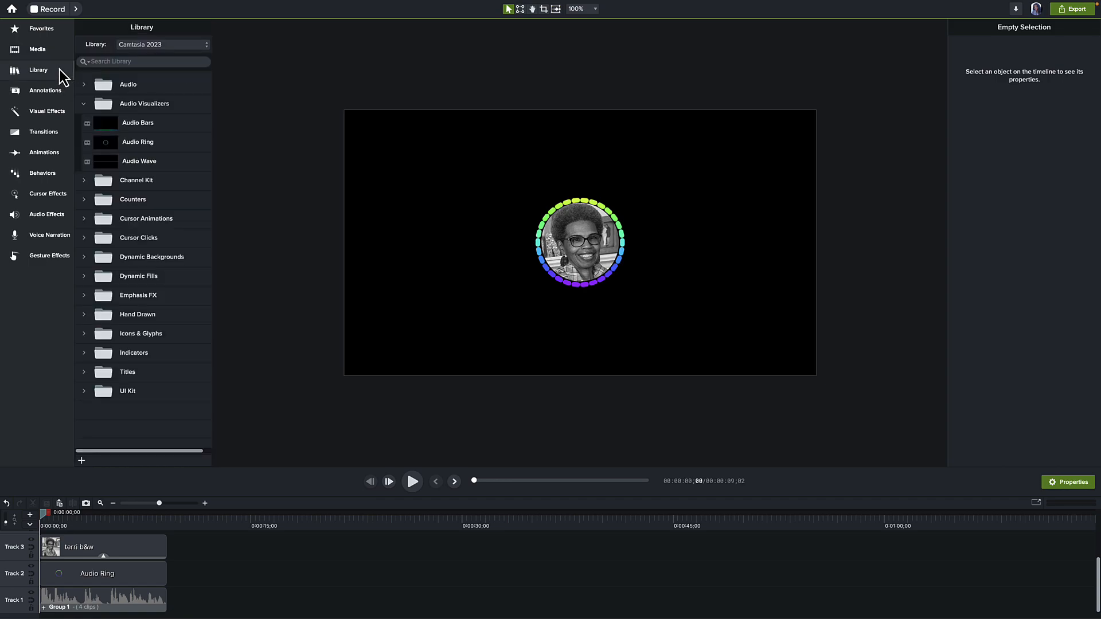
left_click(84, 103)
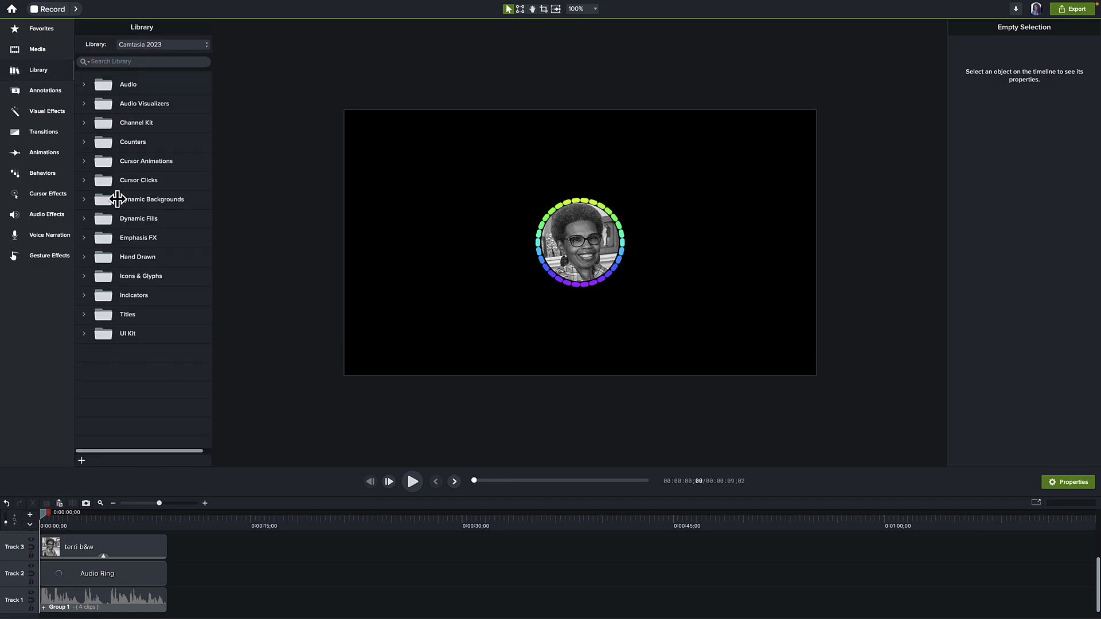
left_click(83, 200)
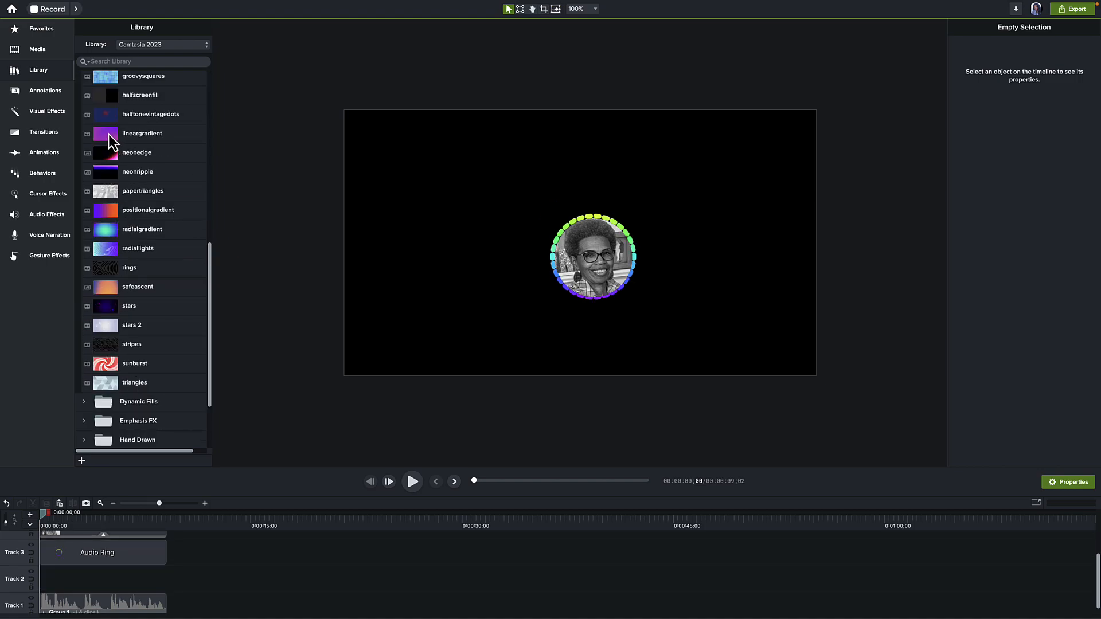
left_click_drag(108, 134, 103, 582)
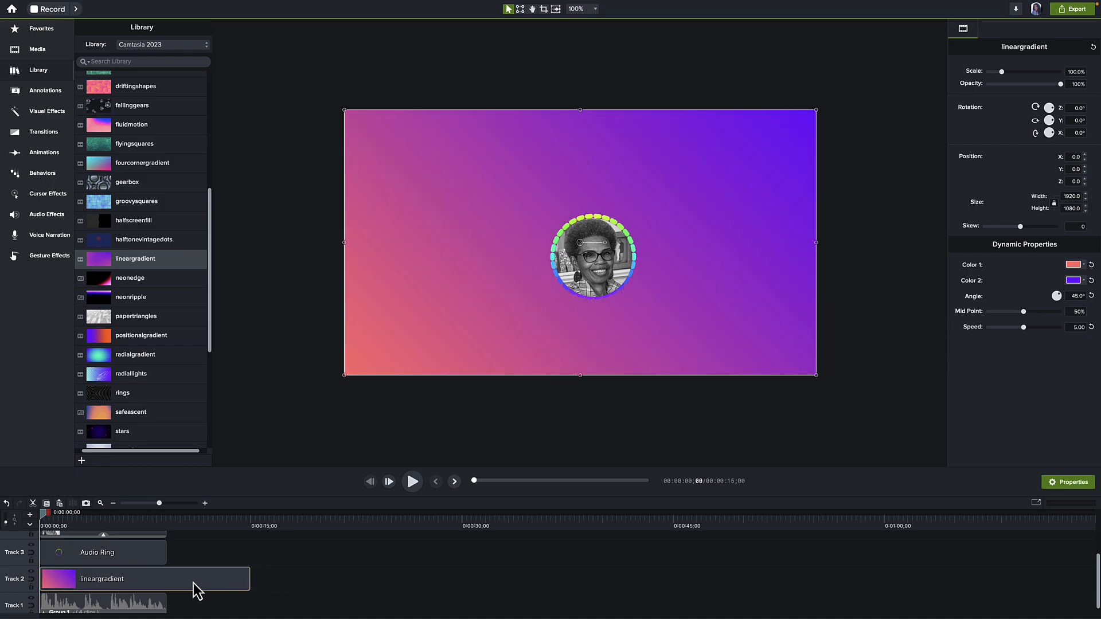
left_click_drag(249, 580, 166, 580)
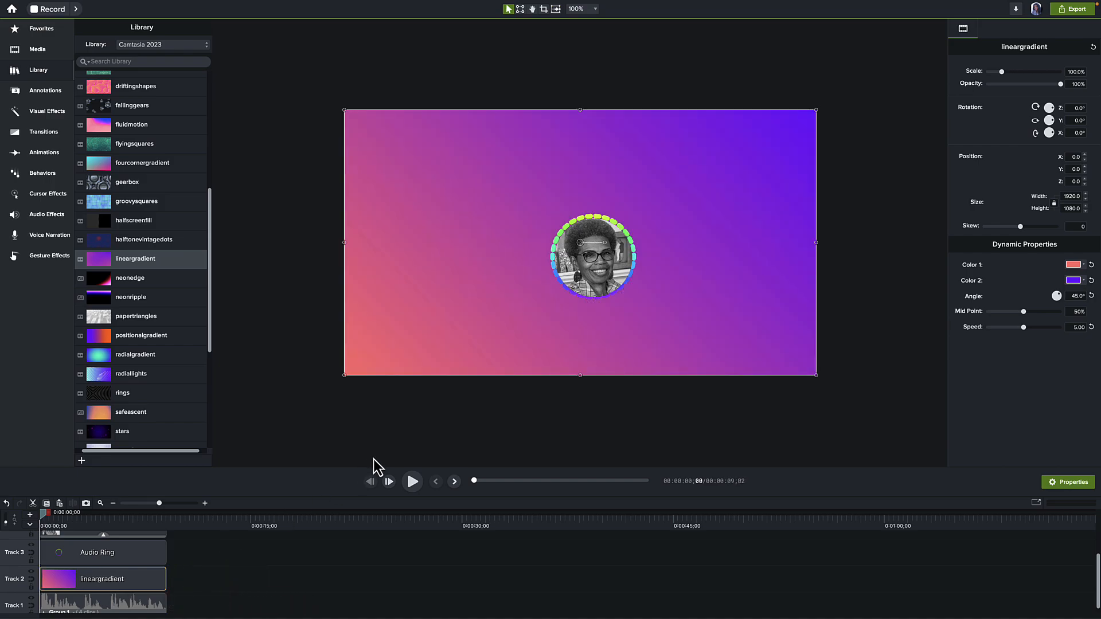
Step: Play back the Audio Ring and portrait over the gradient background, and pause the preview at about six seconds
left_click(413, 481)
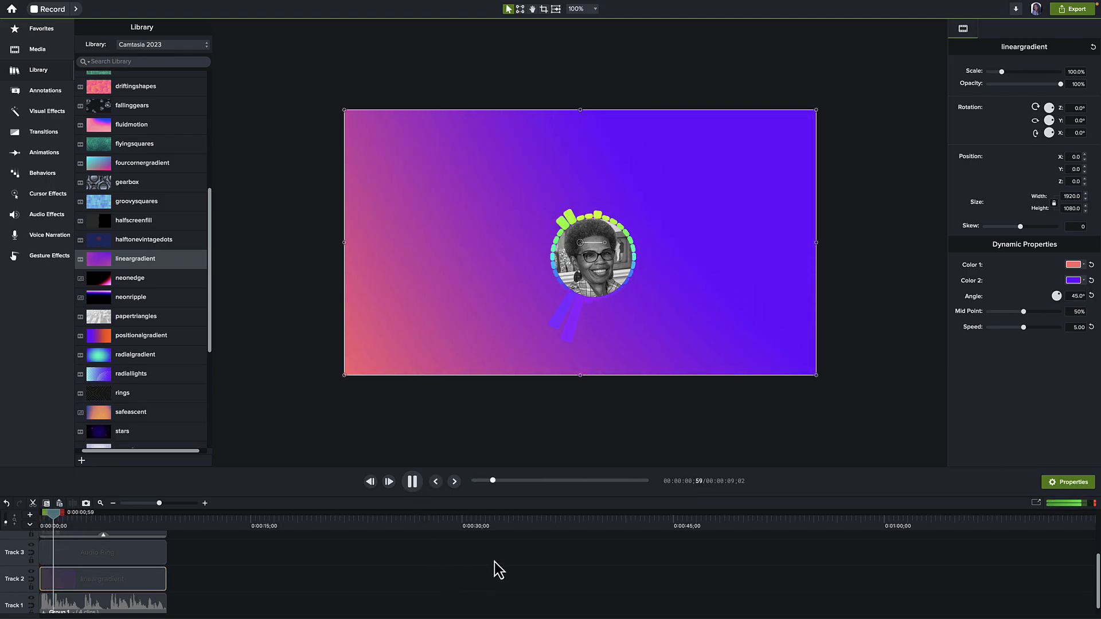
left_click(658, 574)
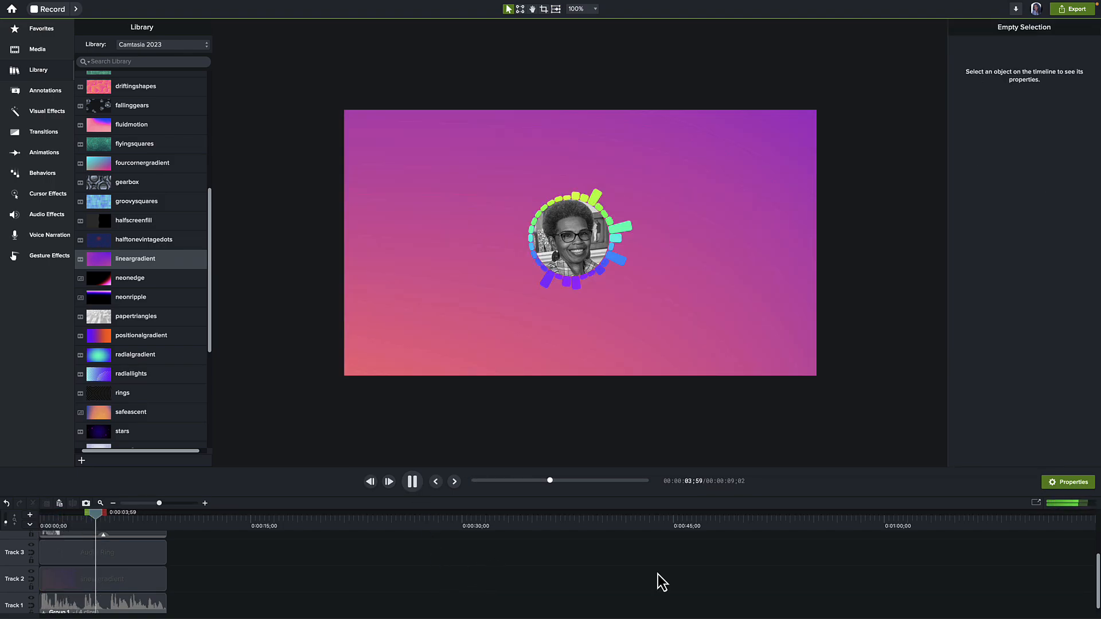
left_click(410, 478)
key("space")
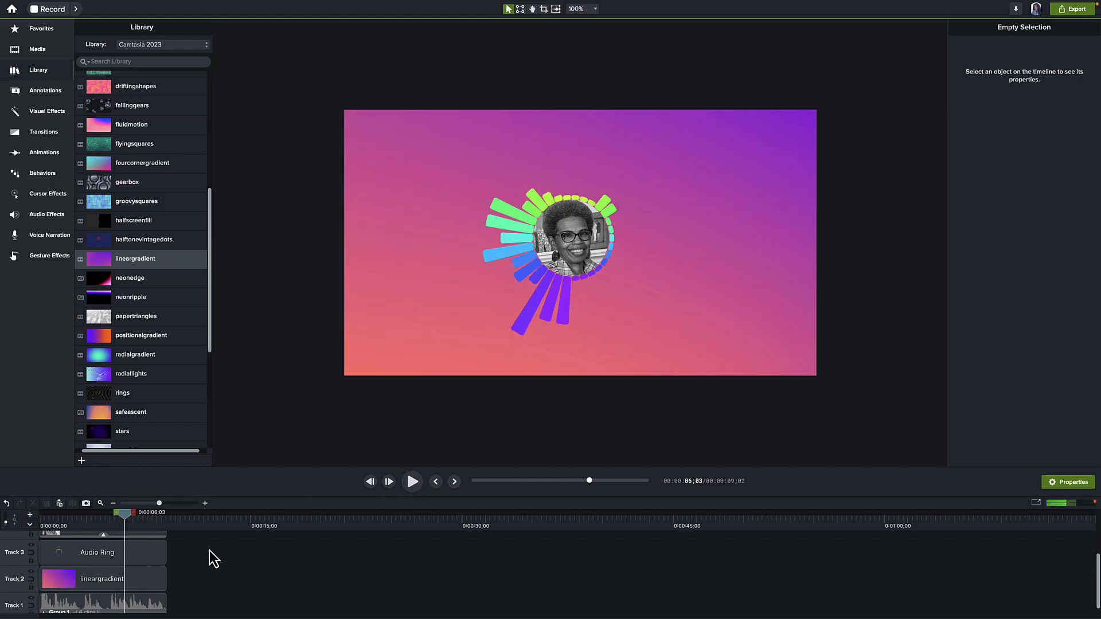
Step: Apply the Glow transition to the start and end of all the selected timeline clips
scroll(209, 559, "down", 1)
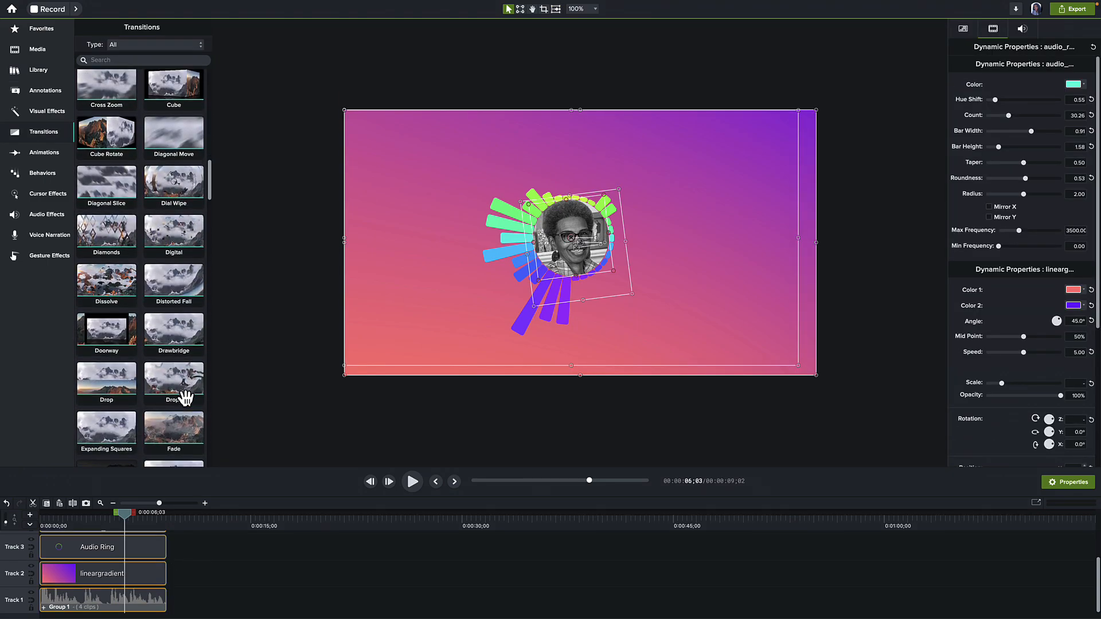
scroll(185, 397, "down", 5)
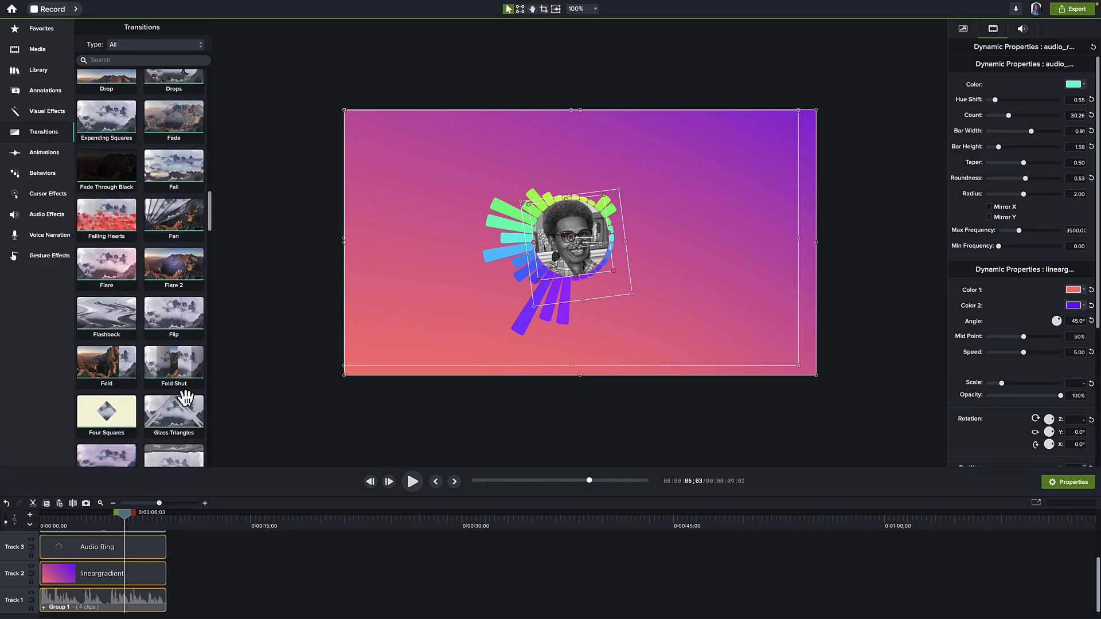
scroll(185, 398, "down", 5)
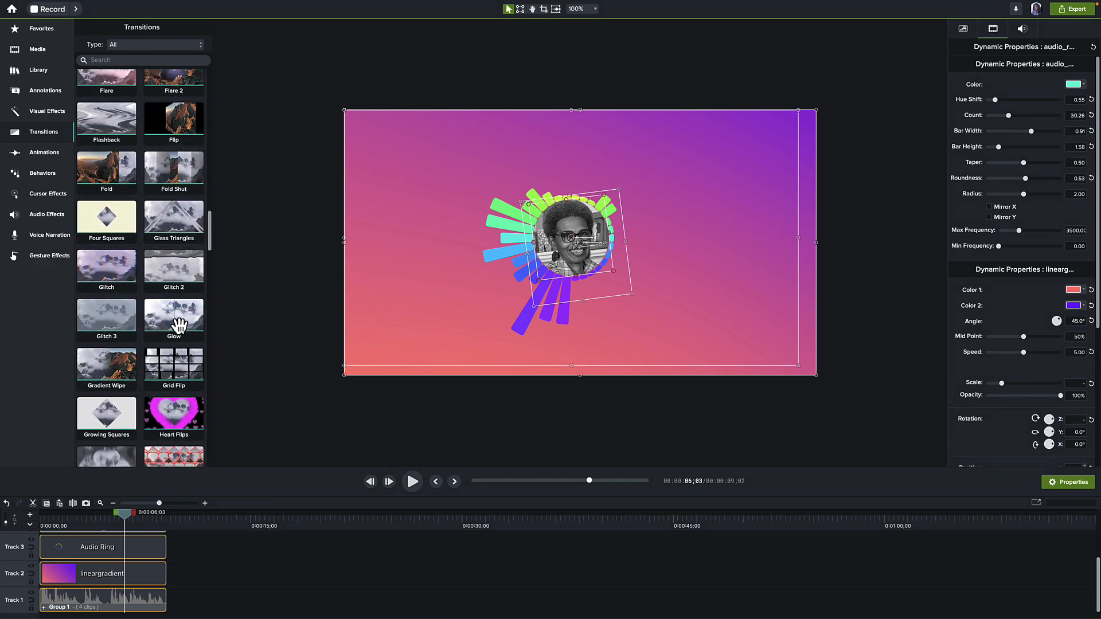
left_click_drag(179, 325, 96, 562)
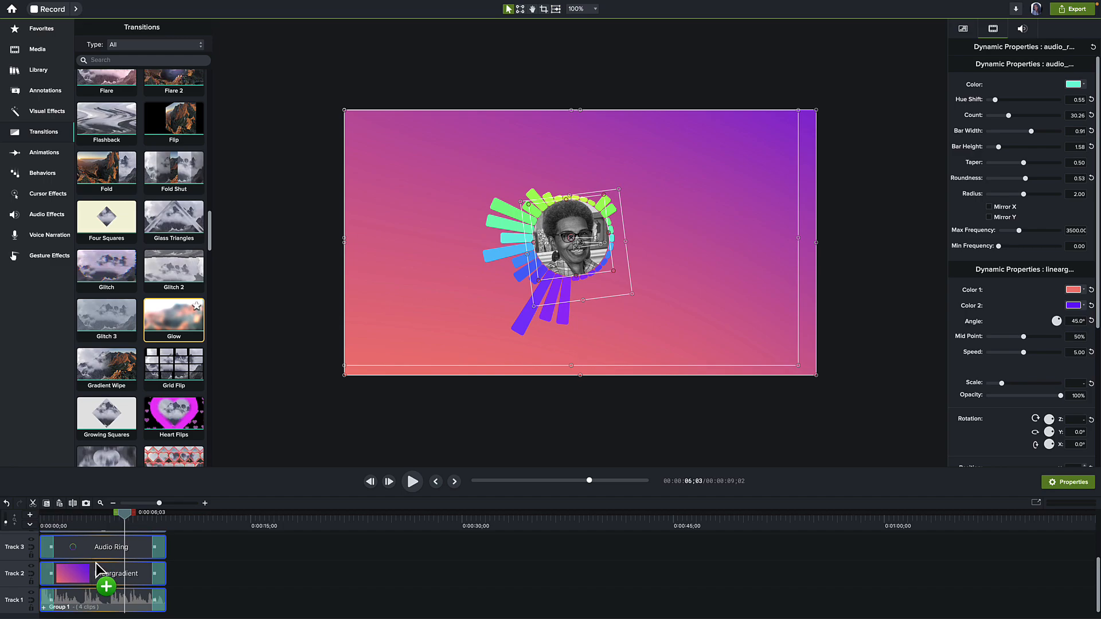
left_click_drag(96, 566, 101, 565)
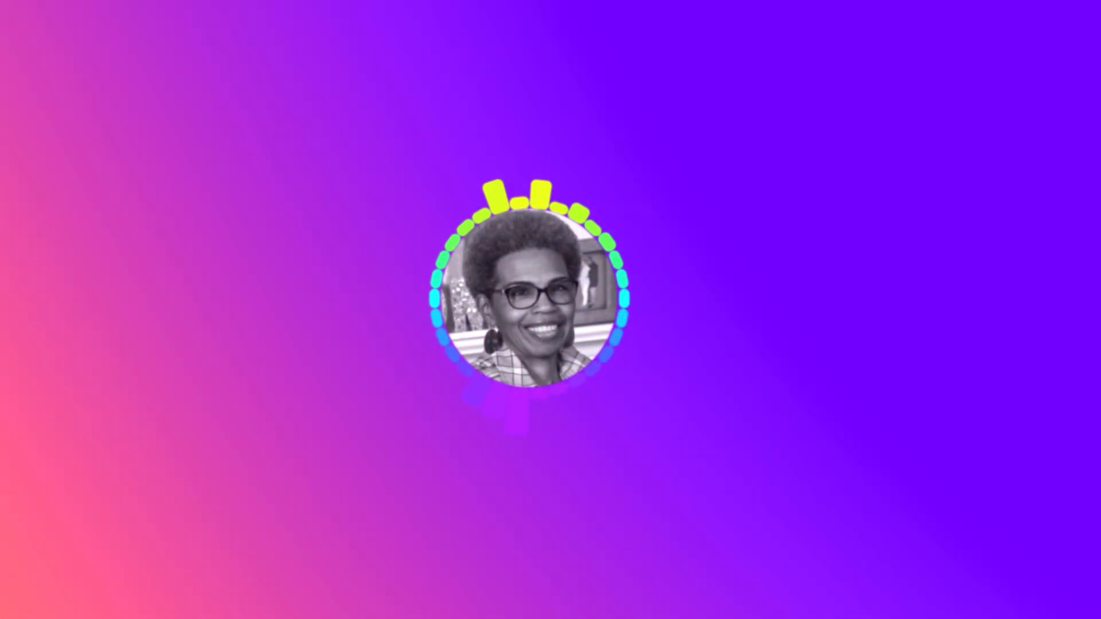